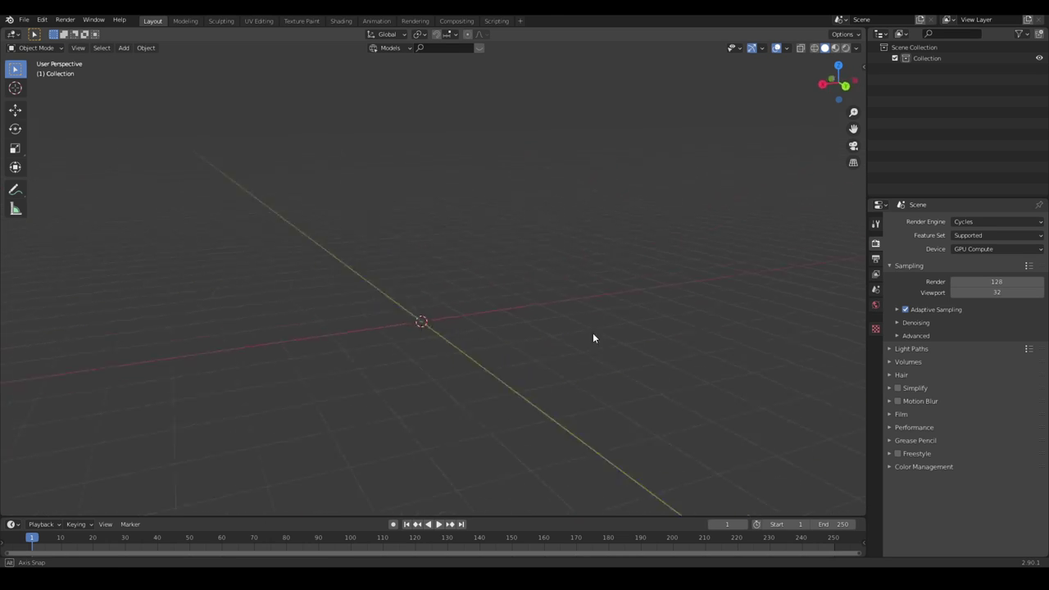
Step: Start a Skeleton Mesh (.psk) import and browse to the Game\Characters folder inside OWN MODELS Z
{"action": "left_click", "coordinate": [24, 19]}
{"action": "mouse_move", "coordinate": [48, 173]}
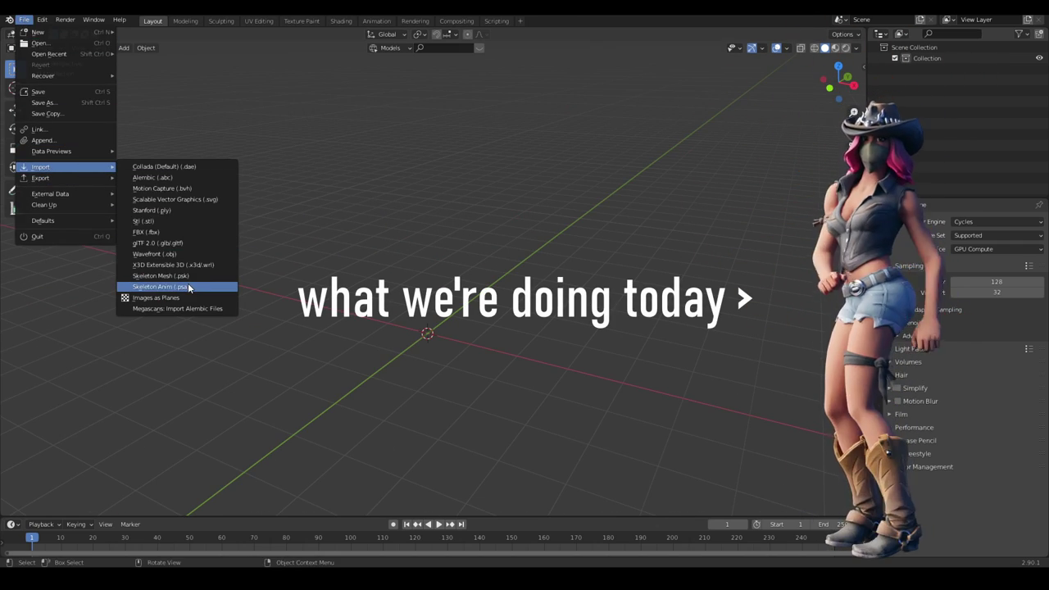
{"action": "left_click", "coordinate": [161, 276]}
{"action": "left_click", "coordinate": [36, 271]}
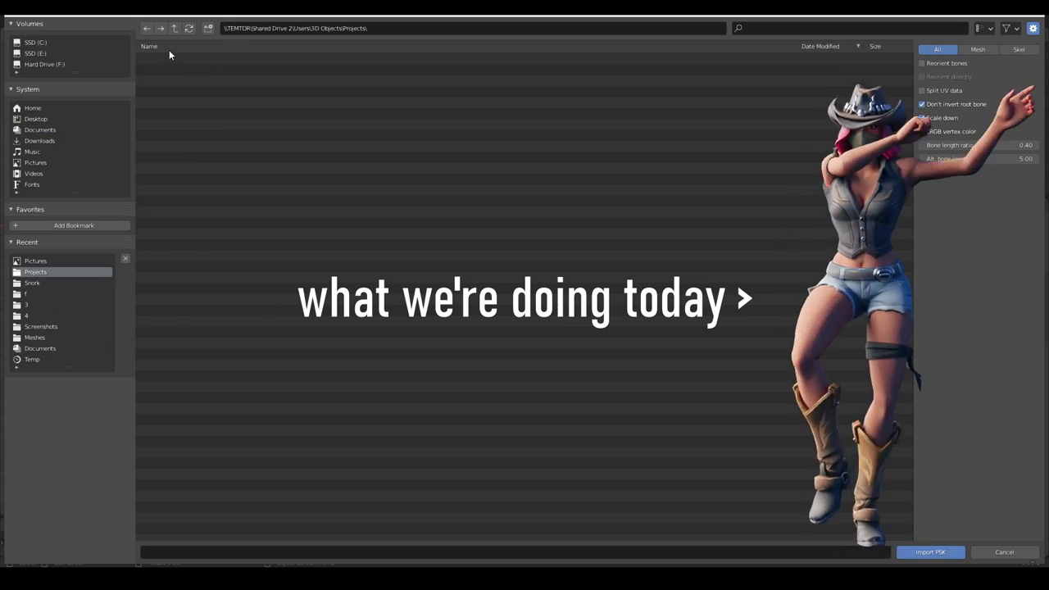
{"action": "left_click", "coordinate": [174, 28]}
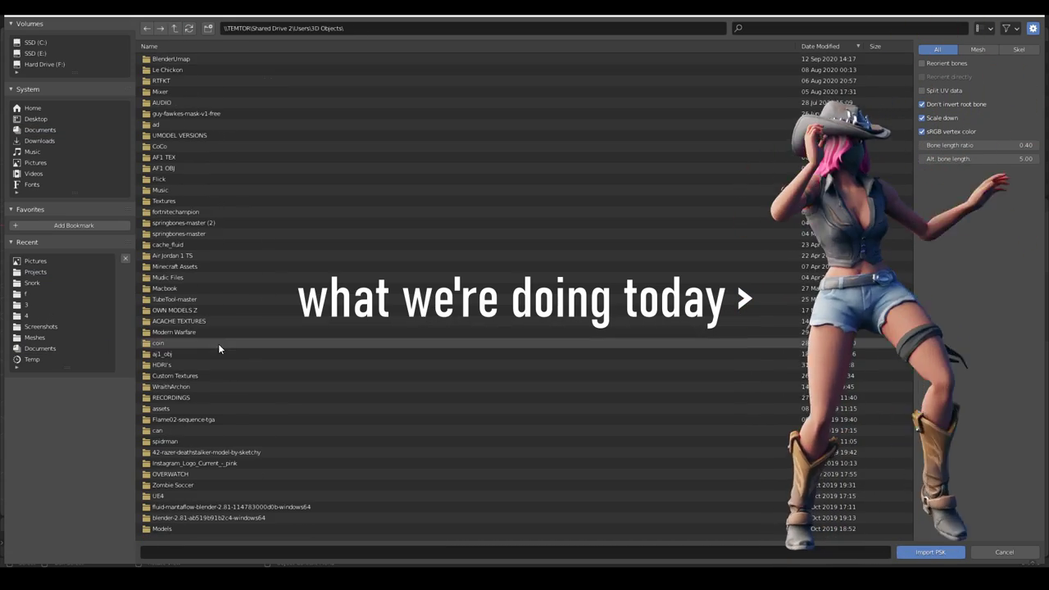
{"action": "scroll", "coordinate": [271, 396], "scroll_direction": "down", "scroll_amount": 5}
{"action": "left_click", "coordinate": [239, 316]}
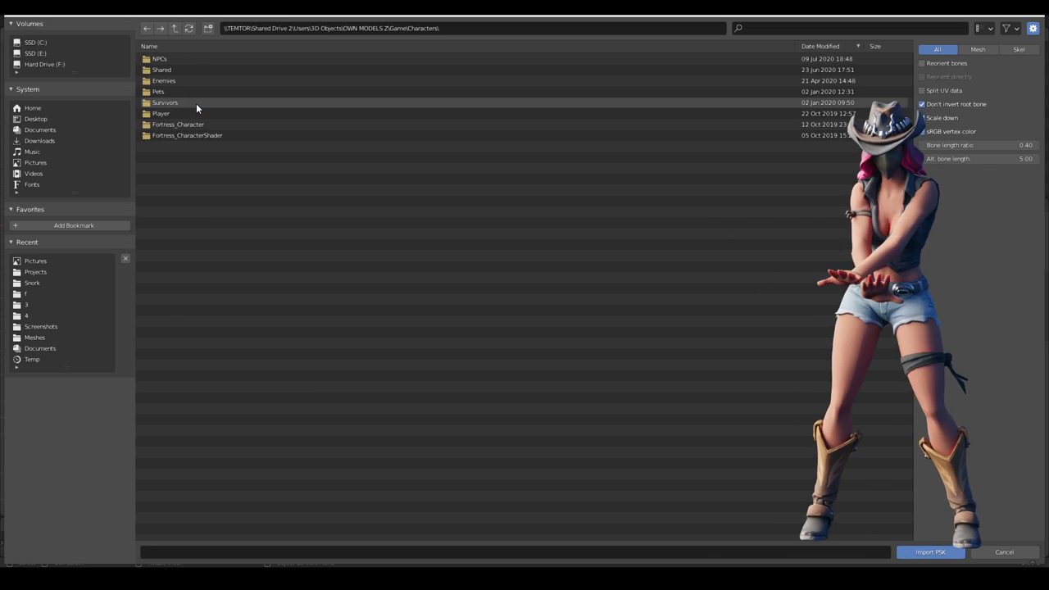
Step: Find the "cow" folder under Player\Female\Medium\Bodies and import F_MED_Cowgirl_T4_StW.psk from its Meshes folder
{"action": "double_click", "coordinate": [183, 111]}
{"action": "double_click", "coordinate": [172, 81]}
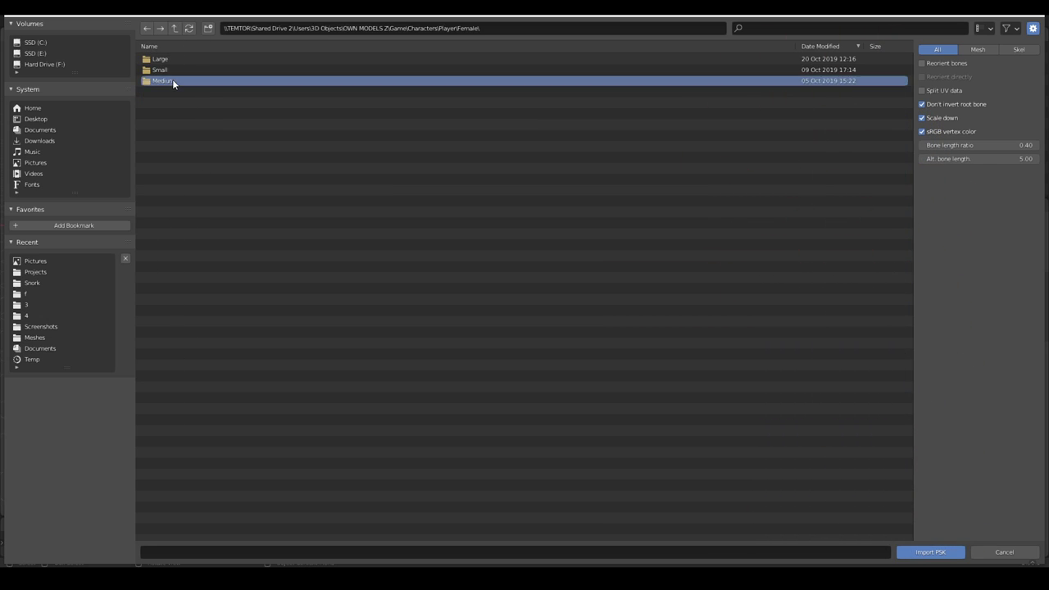
{"action": "double_click", "coordinate": [168, 80]}
{"action": "double_click", "coordinate": [182, 69]}
{"action": "left_click", "coordinate": [817, 29]}
{"action": "type", "text": "cow"}
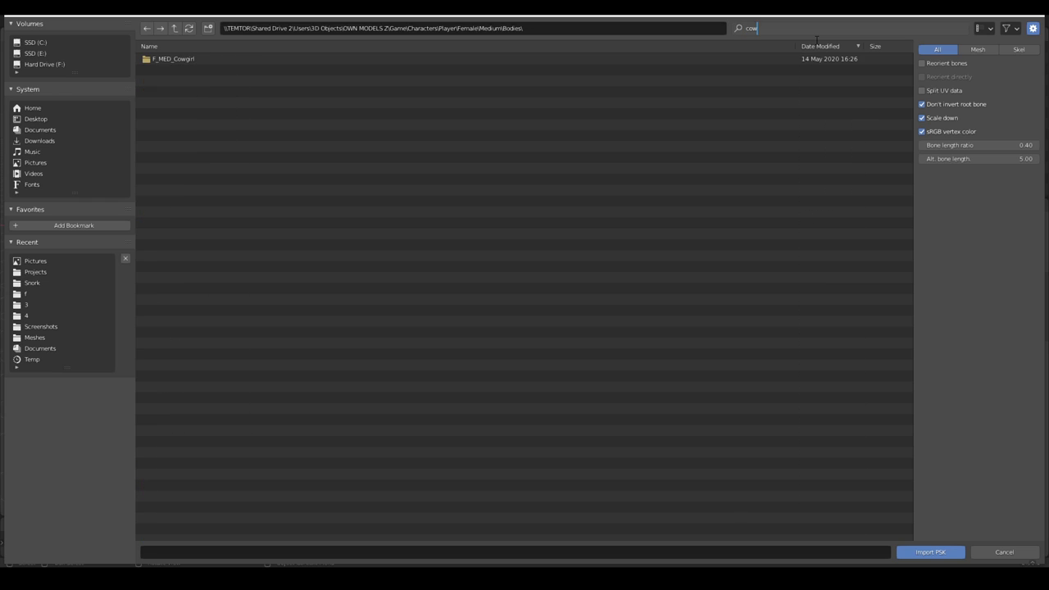
{"action": "double_click", "coordinate": [177, 59]}
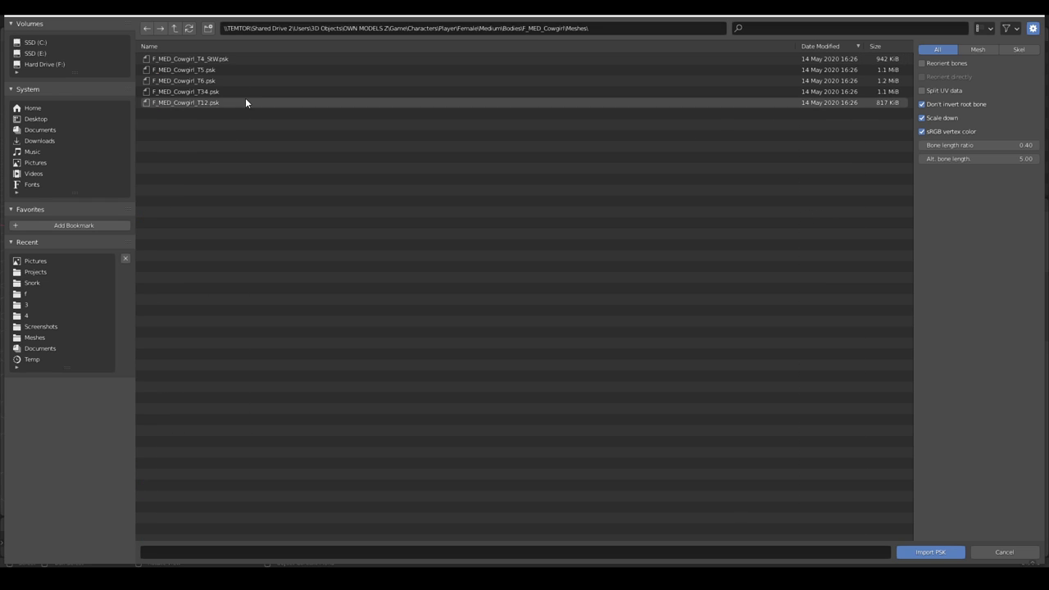
{"action": "double_click", "coordinate": [235, 59]}
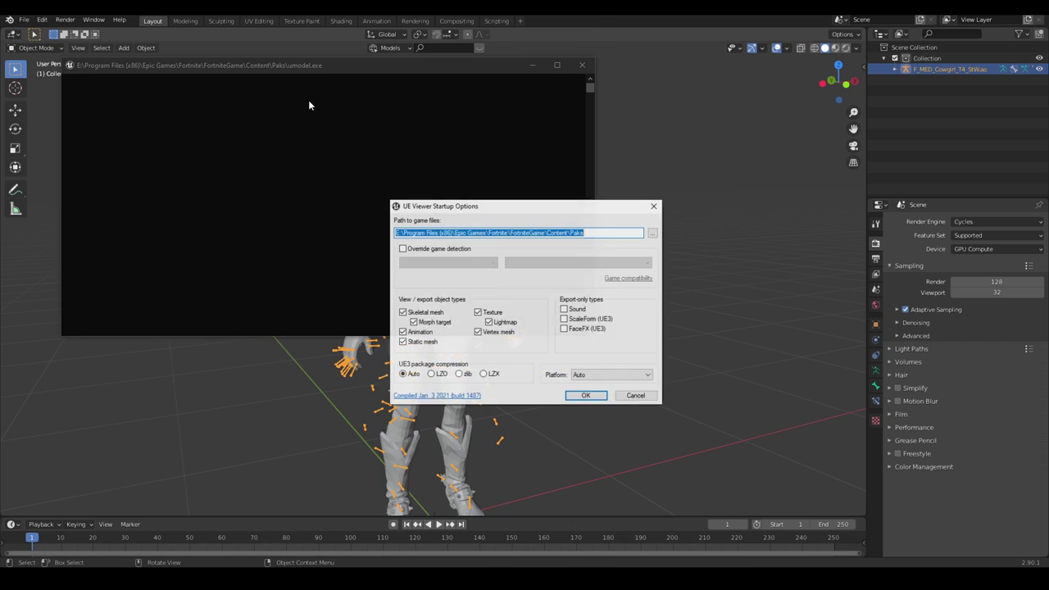
Step: Import the cowgirl hat's skeleton mesh from the F_MED_Cowgirl_Hat folder under Game\Accessories\Hats
{"action": "left_click", "coordinate": [510, 263]}
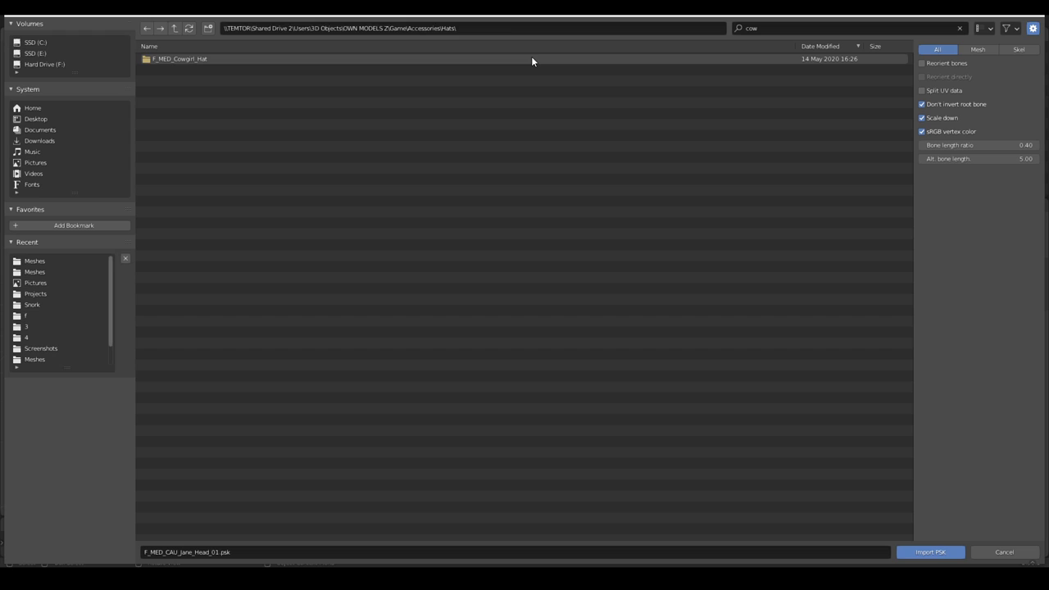
{"action": "double_click", "coordinate": [531, 56]}
{"action": "double_click", "coordinate": [287, 70]}
{"action": "double_click", "coordinate": [257, 61]}
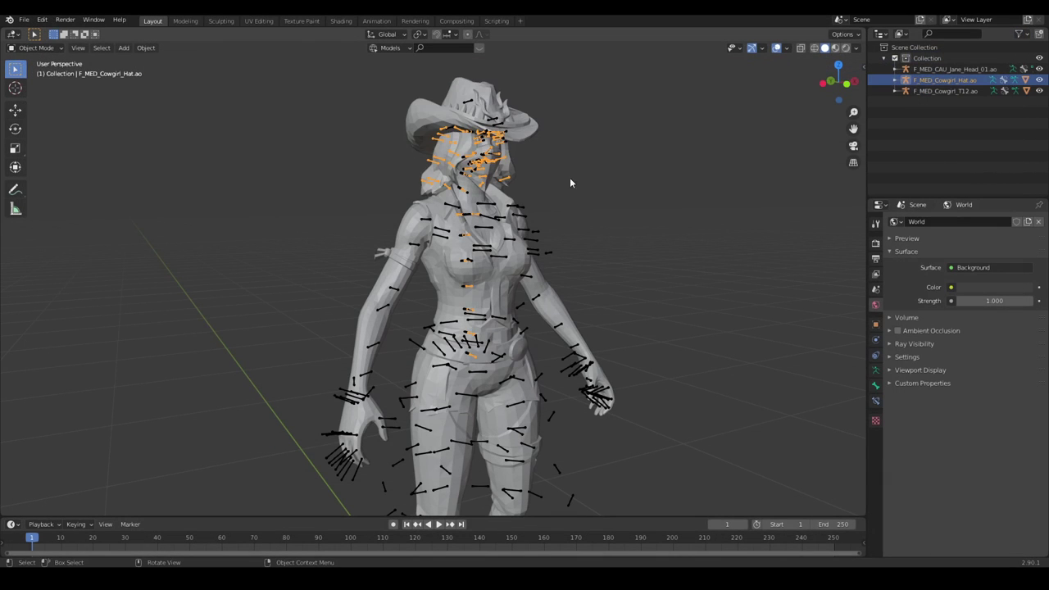
Step: Delete the hat's armature, F_MED_Cowgirl_Hat.ao, keeping the hat mesh
{"action": "middle_click_drag", "start_coordinate": [570, 178], "coordinate": [606, 185]}
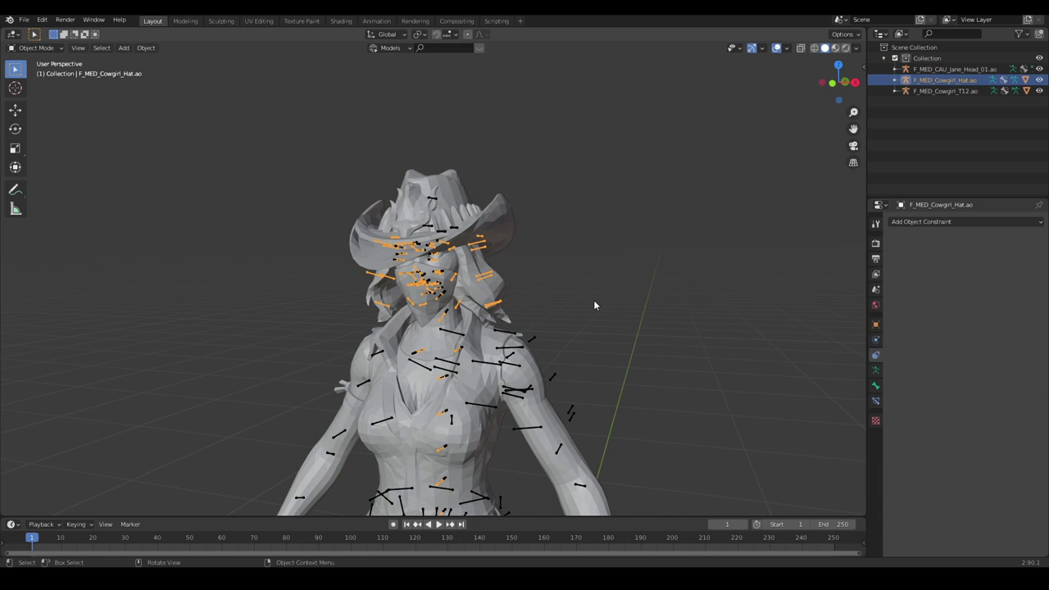
{"action": "key", "text": "Delete"}
{"action": "scroll", "coordinate": [551, 251], "scroll_direction": "up", "scroll_amount": 2}
Step: Add a Child Of constraint to the hat mesh with F_MED_CAU_Jane_Head_01.ao as its target
{"action": "left_click", "coordinate": [514, 204]}
{"action": "scroll", "coordinate": [541, 267], "scroll_direction": "up", "scroll_amount": 1}
{"action": "middle_click_drag", "start_coordinate": [549, 281], "coordinate": [542, 278]}
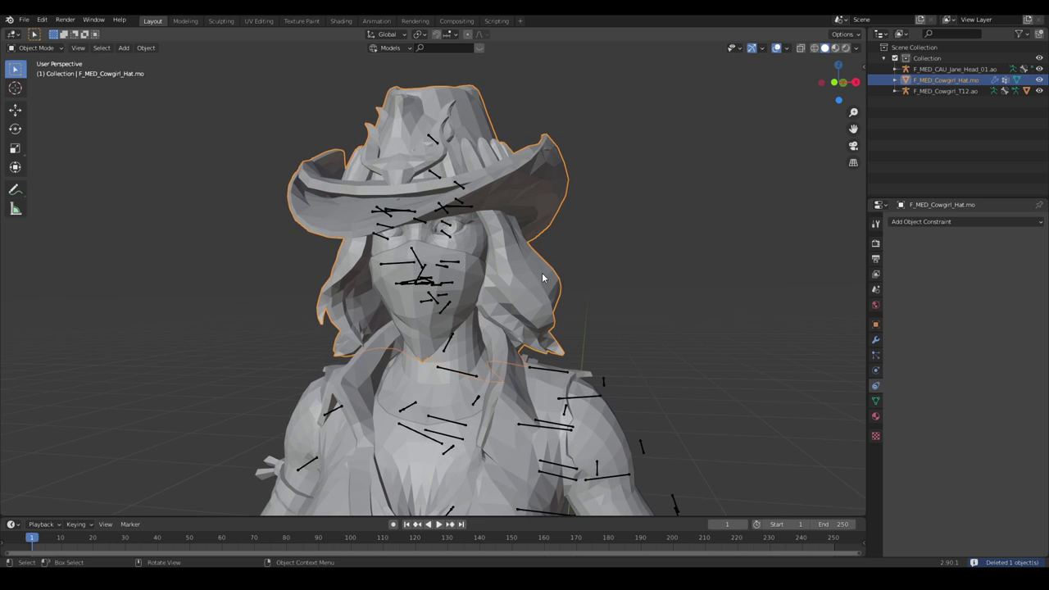
{"action": "left_click", "coordinate": [962, 222]}
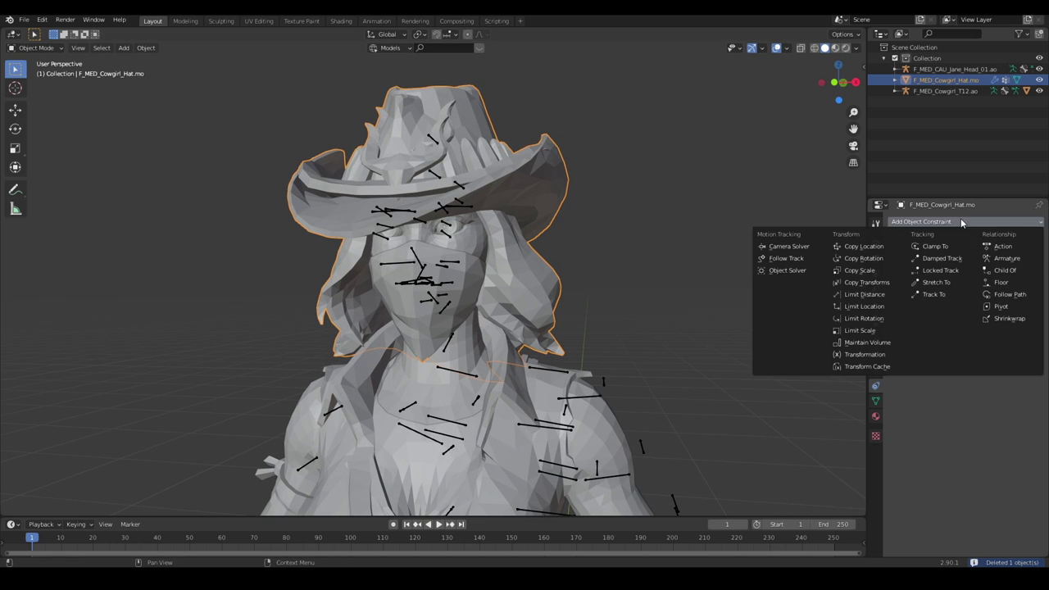
{"action": "left_click", "coordinate": [1020, 271]}
{"action": "left_click", "coordinate": [979, 257]}
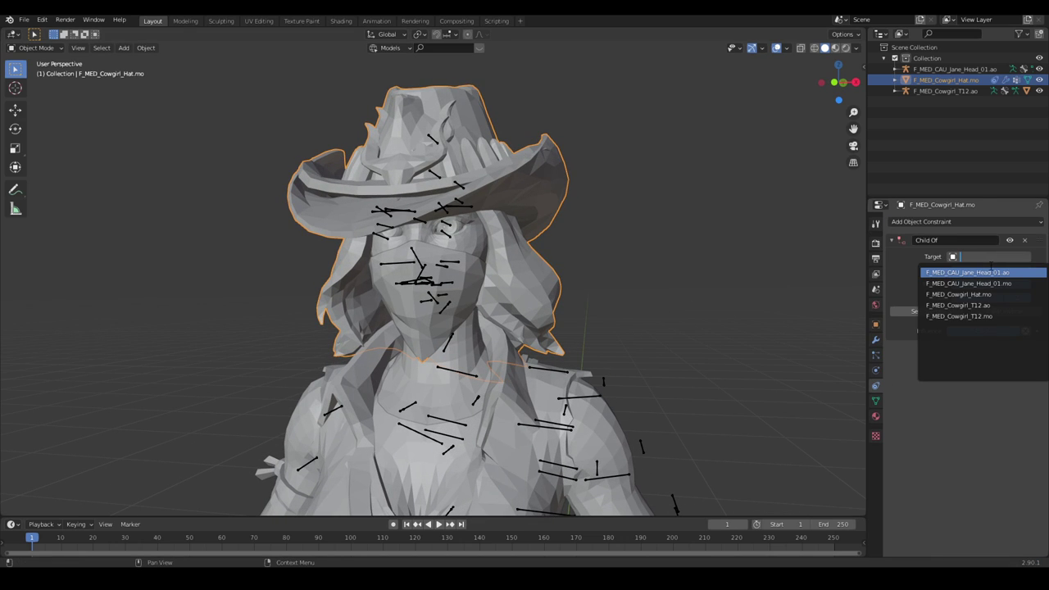
{"action": "left_click", "coordinate": [1005, 271]}
Step: Set the Child Of constraint's bone to head and apply Set Inverse to it
{"action": "left_click", "coordinate": [980, 271]}
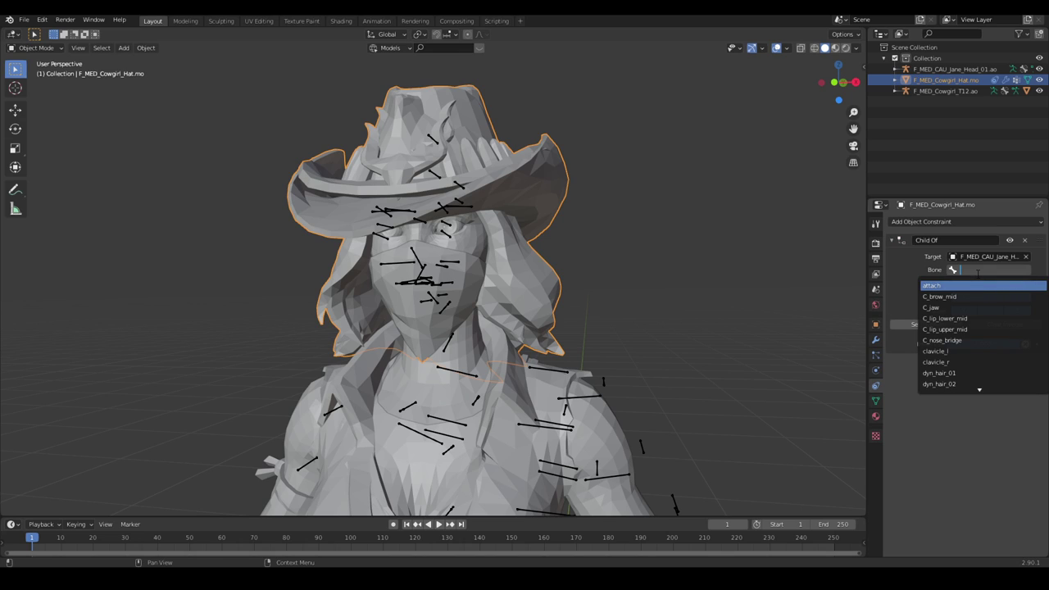
{"action": "type", "text": "head"}
{"action": "key", "text": "Return"}
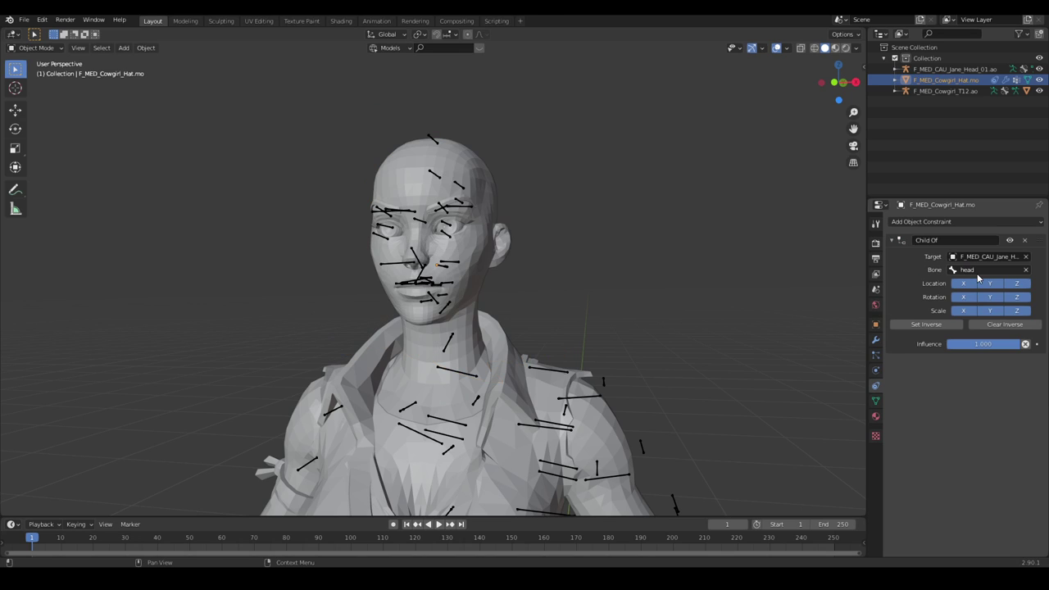
{"action": "left_click", "coordinate": [926, 326]}
{"action": "scroll", "coordinate": [369, 267], "scroll_direction": "down", "scroll_amount": 3}
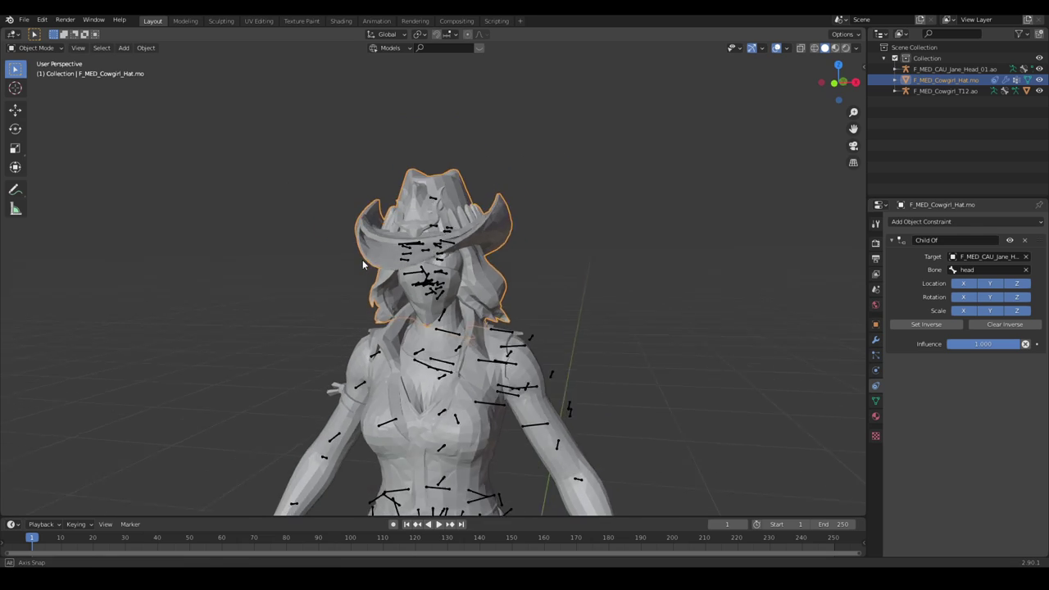
Step: Select the hat, head and body meshes together and shade them smooth
{"action": "middle_click_drag", "start_coordinate": [366, 264], "coordinate": [495, 255]}
{"action": "scroll", "coordinate": [457, 361], "scroll_direction": "up", "scroll_amount": 2}
{"action": "left_click", "coordinate": [550, 327]}
{"action": "middle_click_drag", "start_coordinate": [550, 328], "coordinate": [559, 287], "text": "shift"}
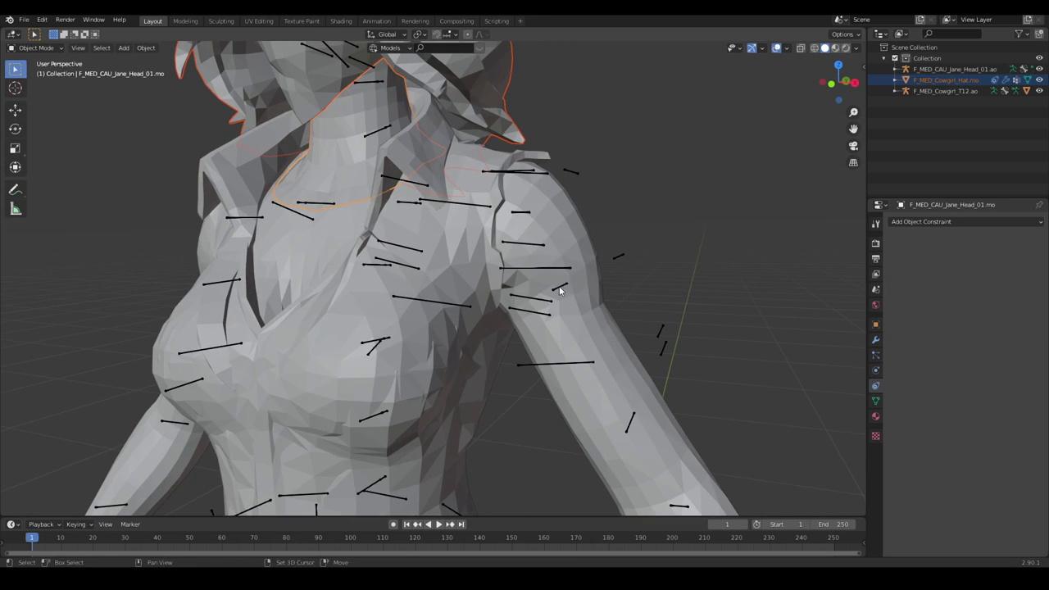
{"action": "scroll", "coordinate": [598, 218], "scroll_direction": "down", "scroll_amount": 5}
{"action": "middle_click_drag", "start_coordinate": [598, 217], "coordinate": [605, 250]}
{"action": "mouse_move", "coordinate": [605, 250]}
{"action": "middle_mouse_down", "text": "shift"}
{"action": "mouse_move", "coordinate": [600, 191]}
{"action": "mouse_move", "coordinate": [636, 285]}
{"action": "mouse_move", "coordinate": [503, 212]}
{"action": "mouse_move", "coordinate": [495, 249]}
{"action": "mouse_move", "coordinate": [553, 244]}
{"action": "middle_mouse_up", "text": "shift"}
{"action": "scroll", "coordinate": [600, 191], "scroll_direction": "down", "scroll_amount": 4}
{"action": "scroll", "coordinate": [536, 229], "scroll_direction": "up", "scroll_amount": 2}
{"action": "right_click", "coordinate": [503, 212]}
{"action": "left_click", "coordinate": [503, 214]}
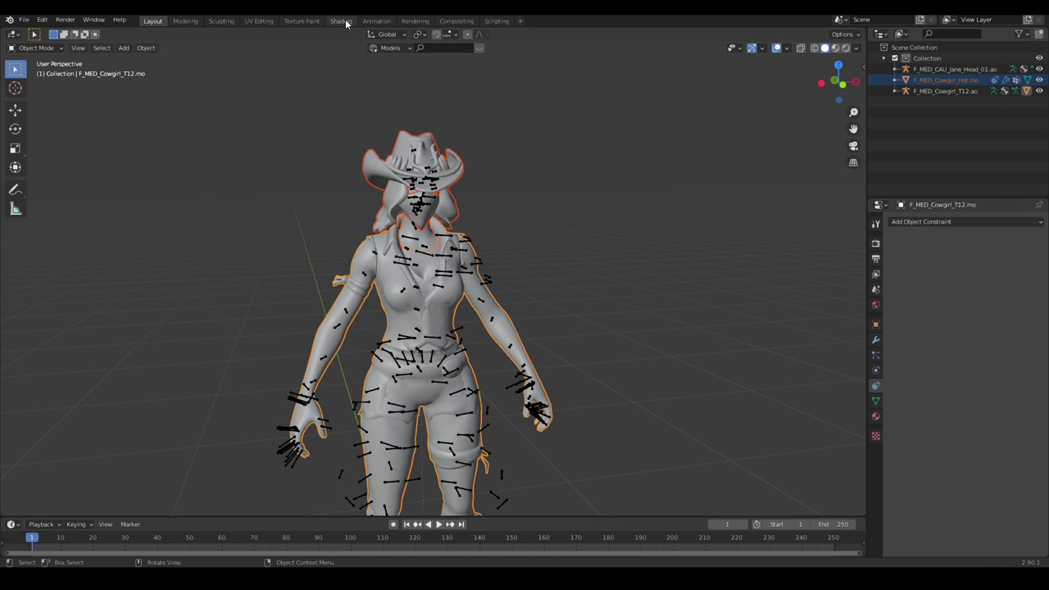
Step: In the Shading workspace, add the CowGirl_Body D, M, N and S image textures to the F_MED_CowGirl_Body material
{"action": "left_click", "coordinate": [346, 23]}
{"action": "scroll", "coordinate": [574, 148], "scroll_direction": "up", "scroll_amount": 5}
{"action": "middle_click_drag", "start_coordinate": [575, 118], "coordinate": [578, 322], "text": "shift"}
{"action": "scroll", "coordinate": [577, 164], "scroll_direction": "up", "scroll_amount": 3}
{"action": "middle_click_drag", "start_coordinate": [492, 164], "coordinate": [652, 94]}
{"action": "scroll", "coordinate": [656, 74], "scroll_direction": "up", "scroll_amount": 3}
{"action": "scroll", "coordinate": [652, 95], "scroll_direction": "down", "scroll_amount": 7}
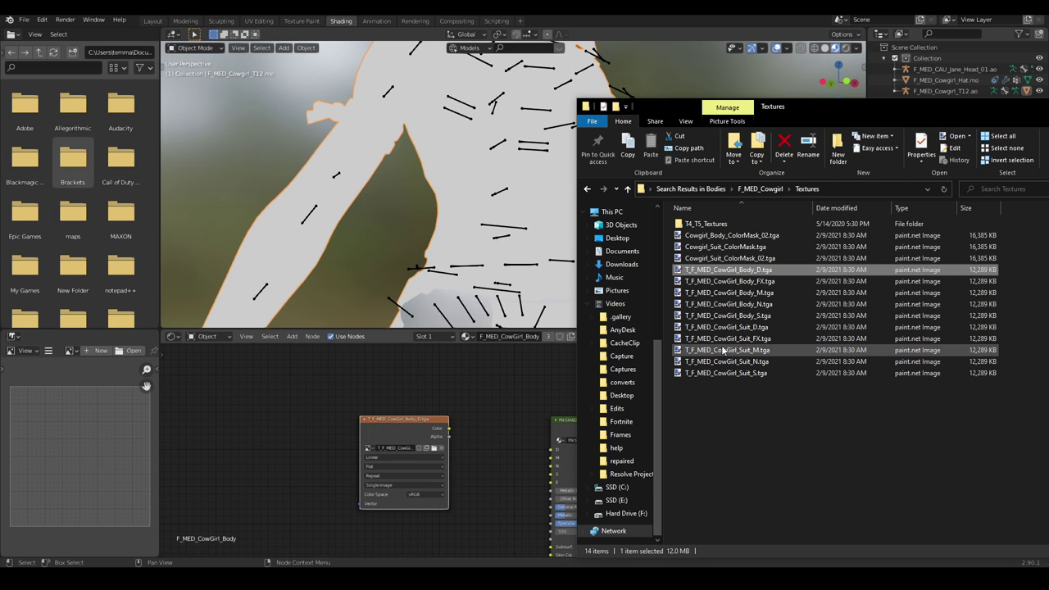
{"action": "left_click_drag", "start_coordinate": [729, 292], "coordinate": [264, 426]}
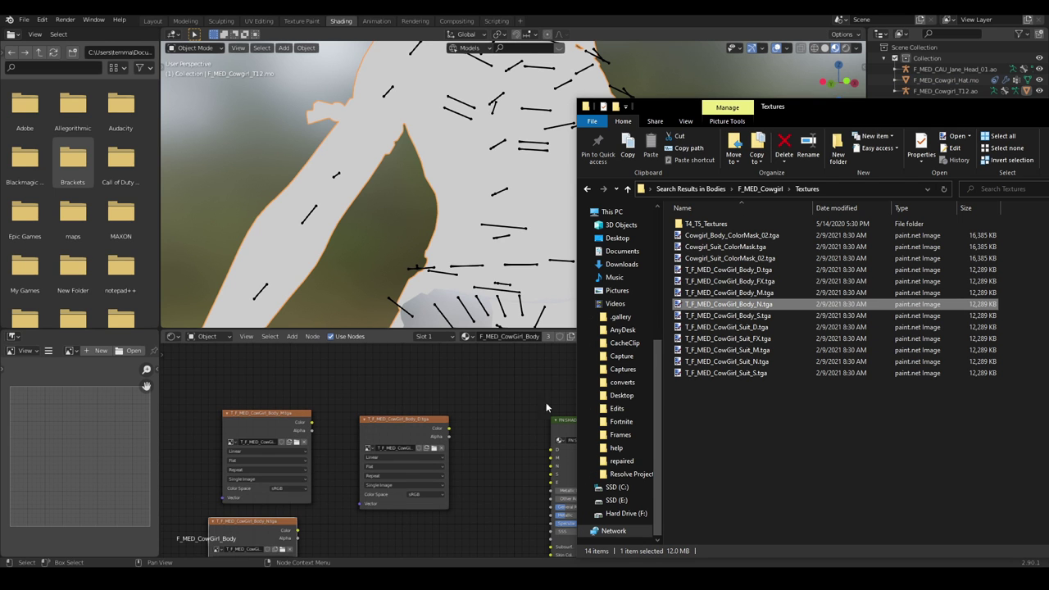
{"action": "left_click_drag", "start_coordinate": [729, 316], "coordinate": [434, 533]}
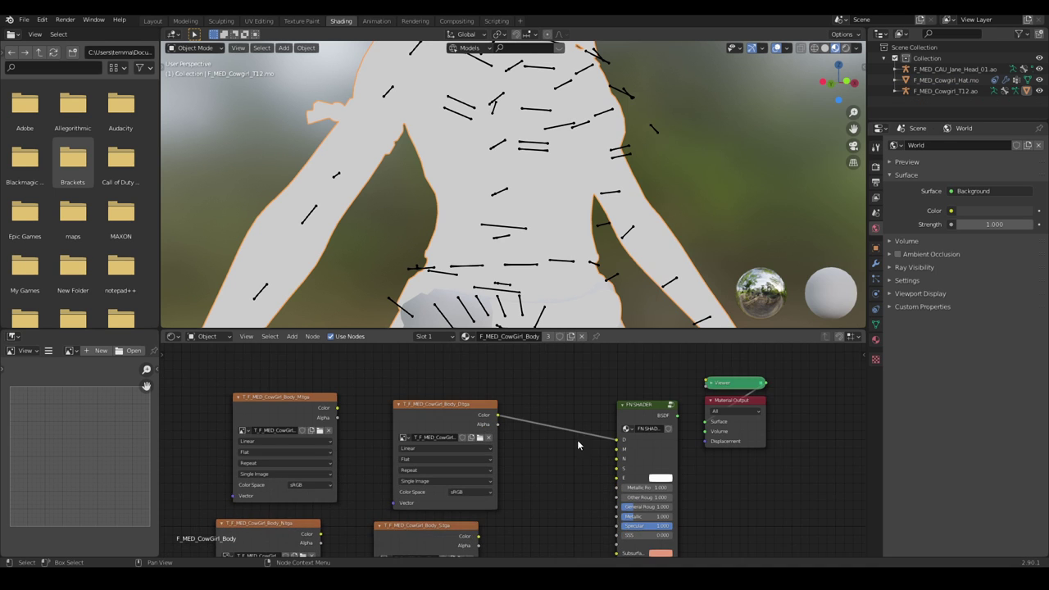
{"action": "middle_click_drag", "start_coordinate": [577, 440], "coordinate": [538, 391]}
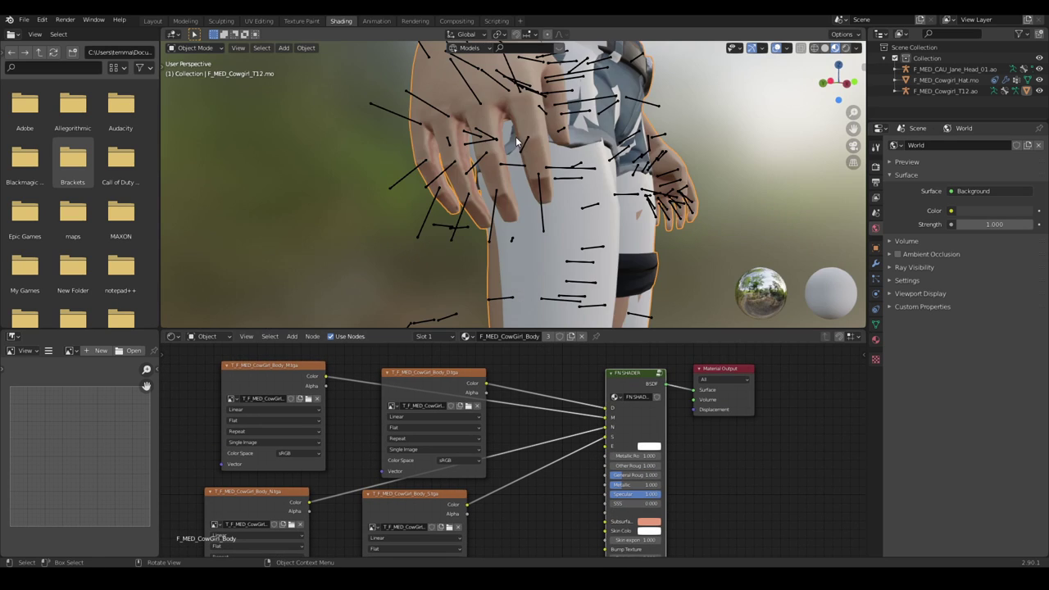
Step: Delete the linked overlapping geometry that covers the torso and legs of the body mesh in Edit Mode
{"action": "middle_click_drag", "start_coordinate": [525, 197], "coordinate": [484, 237]}
{"action": "scroll", "coordinate": [525, 263], "scroll_direction": "up", "scroll_amount": 3}
{"action": "key", "text": "Tab"}
{"action": "left_click", "coordinate": [498, 226]}
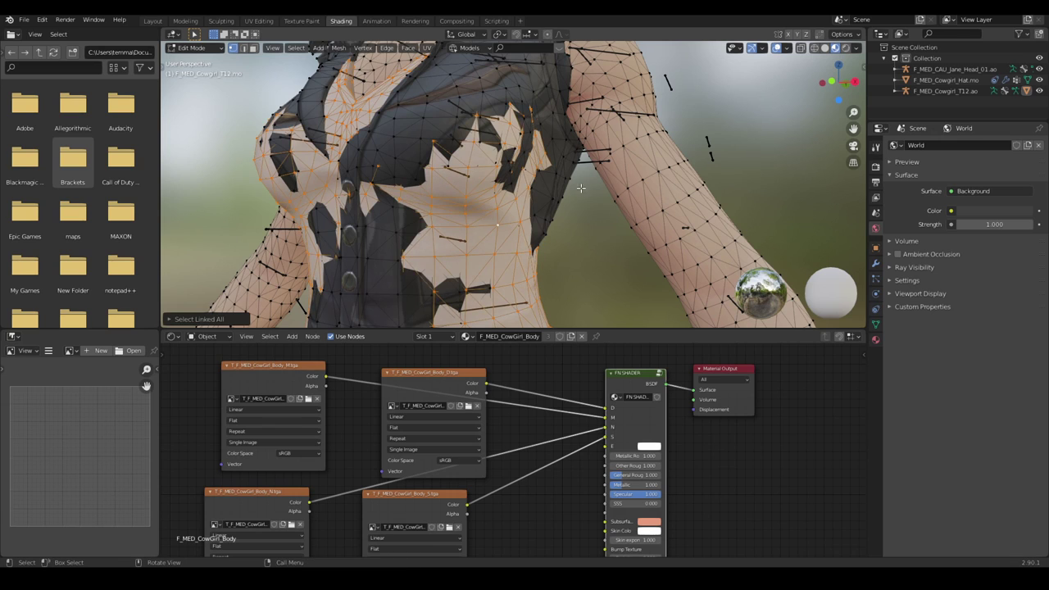
{"action": "key", "text": "x"}
{"action": "left_click", "coordinate": [613, 146]}
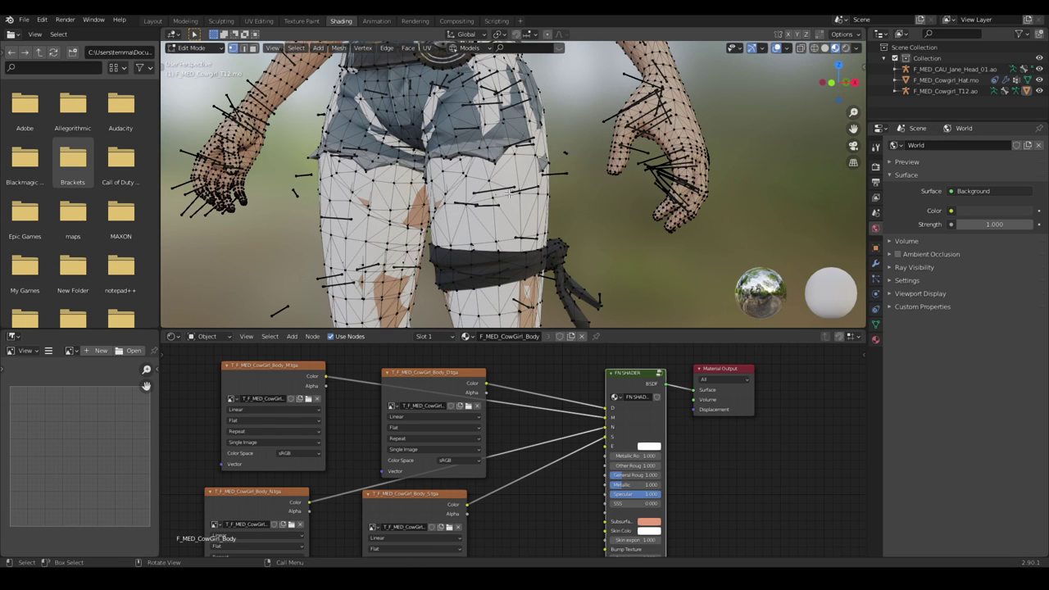
{"action": "key", "text": "x"}
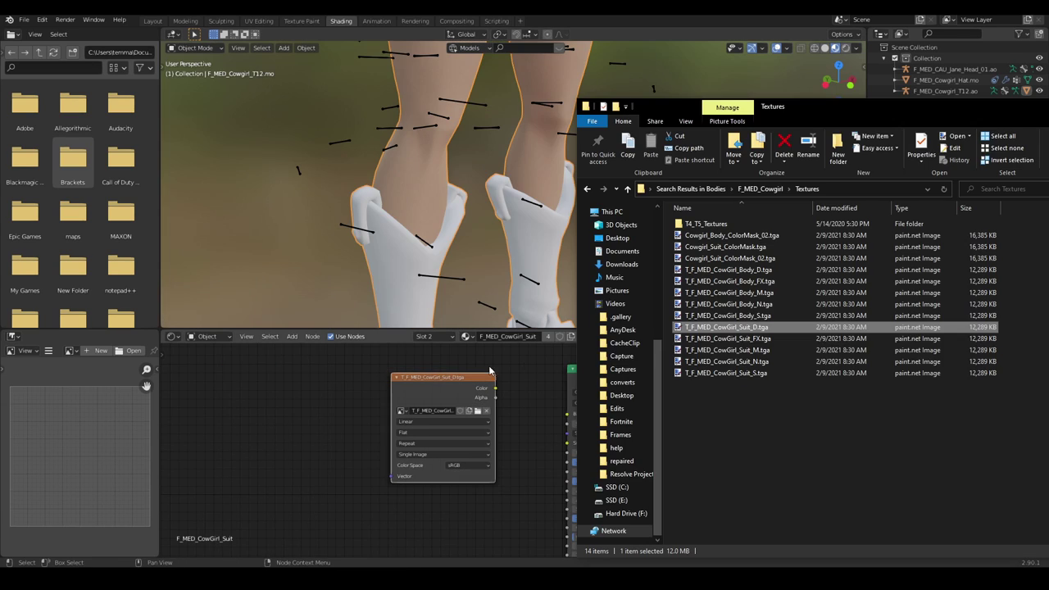
Step: Add the CowGirl_Suit M, N and S image textures to the F_MED_CowGirl_Suit material
{"action": "left_click", "coordinate": [756, 340]}
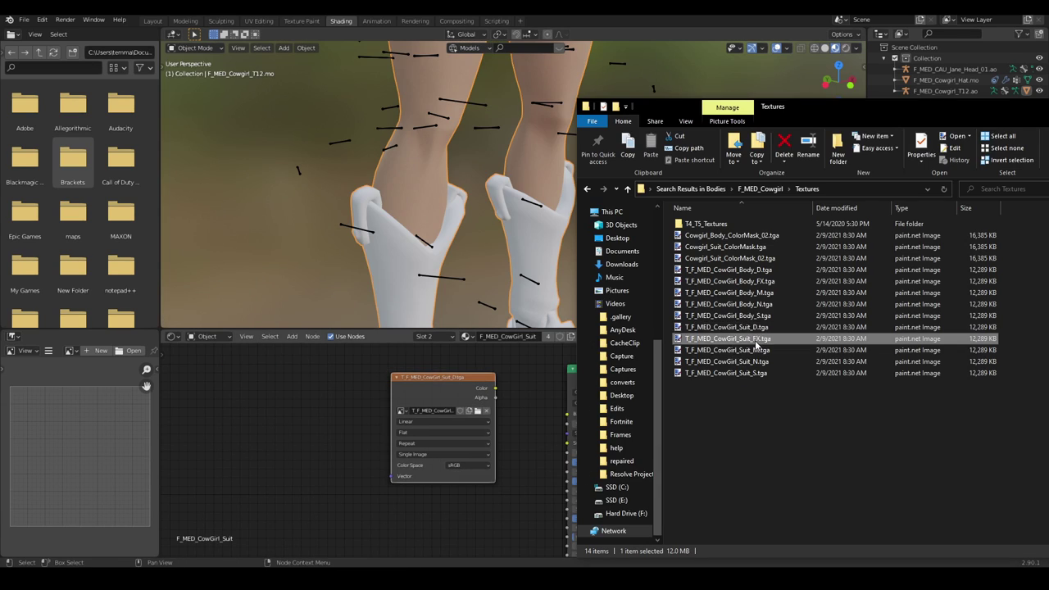
{"action": "left_click_drag", "start_coordinate": [756, 345], "coordinate": [309, 443]}
{"action": "left_click_drag", "start_coordinate": [727, 361], "coordinate": [303, 532]}
{"action": "left_click_drag", "start_coordinate": [726, 373], "coordinate": [434, 533]}
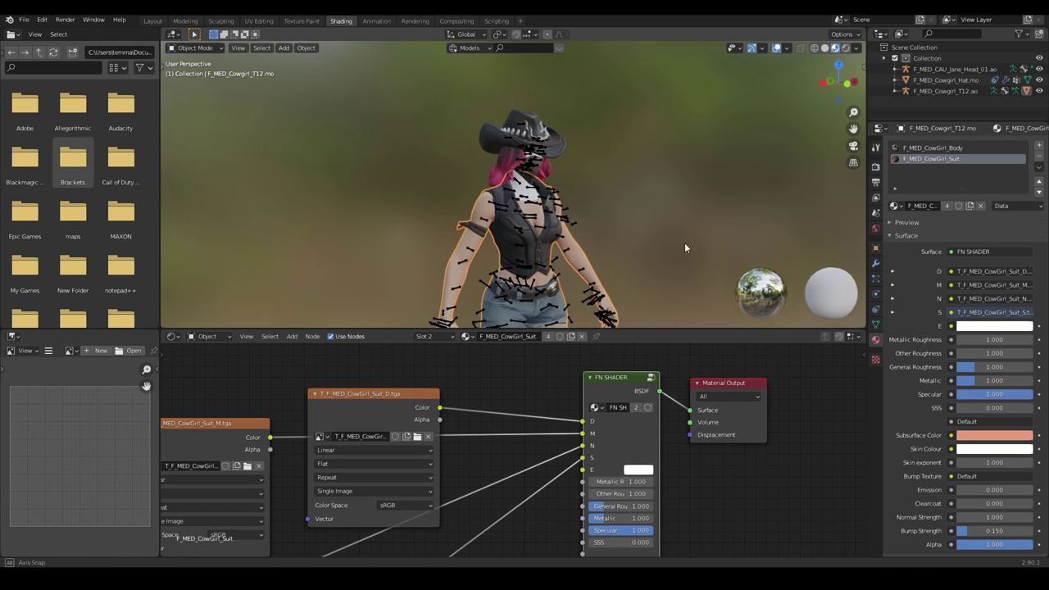
Step: Replace the default shader in the head mesh's F_MED_HIS_Jane_Head_01 material with an FN SHADER node
{"action": "middle_click_drag", "start_coordinate": [686, 243], "coordinate": [609, 239]}
{"action": "middle_click_drag", "start_coordinate": [608, 239], "coordinate": [617, 215], "text": "shift"}
{"action": "scroll", "coordinate": [657, 219], "scroll_direction": "up", "scroll_amount": 2}
{"action": "middle_click_drag", "start_coordinate": [662, 131], "coordinate": [678, 321], "text": "shift"}
{"action": "scroll", "coordinate": [647, 279], "scroll_direction": "up", "scroll_amount": 6}
{"action": "middle_click_drag", "start_coordinate": [590, 197], "coordinate": [548, 193]}
{"action": "middle_click_drag", "start_coordinate": [565, 107], "coordinate": [548, 169], "text": "shift"}
{"action": "left_click", "coordinate": [498, 248]}
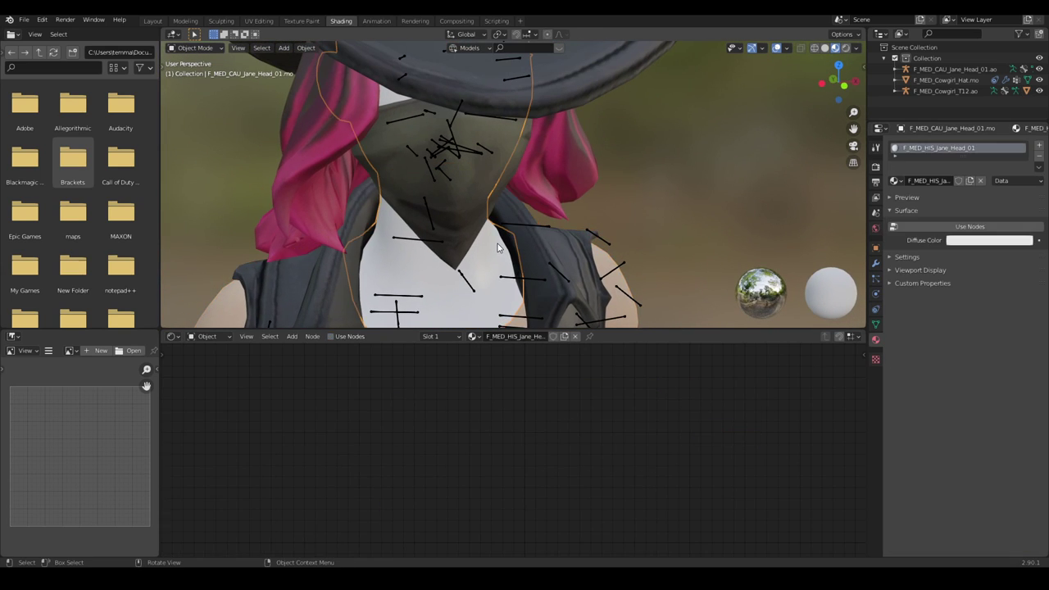
{"action": "scroll", "coordinate": [610, 234], "scroll_direction": "down", "scroll_amount": 6}
{"action": "key", "text": "Delete"}
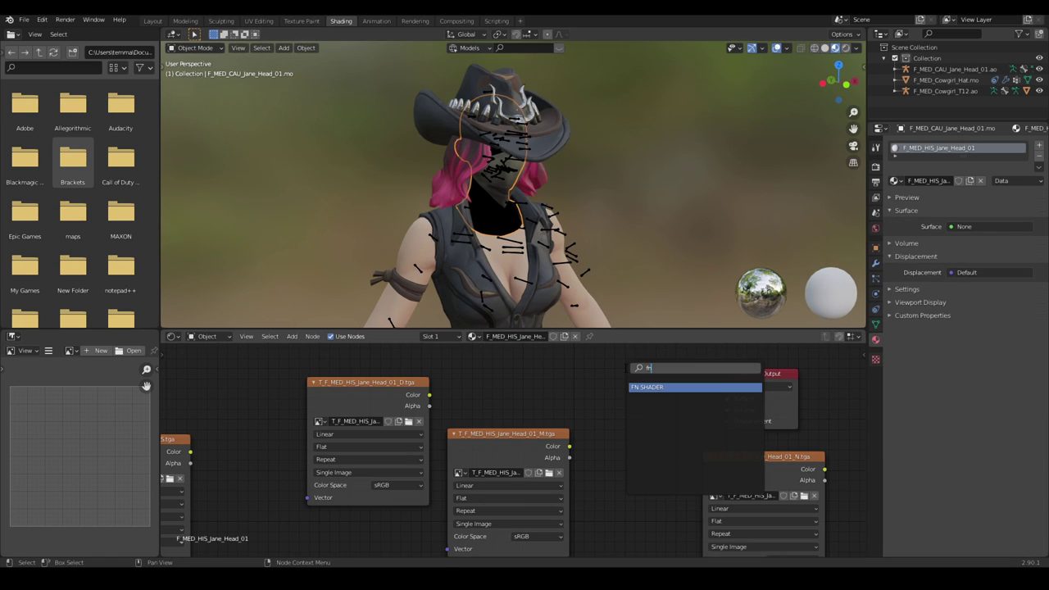
{"action": "key", "text": "Return"}
{"action": "left_click", "coordinate": [627, 368]}
Step: Link the head's D, M, N and S textures to the matching FN SHADER inputs and connect the shader to the material output
{"action": "left_click_drag", "start_coordinate": [433, 390], "coordinate": [621, 408]}
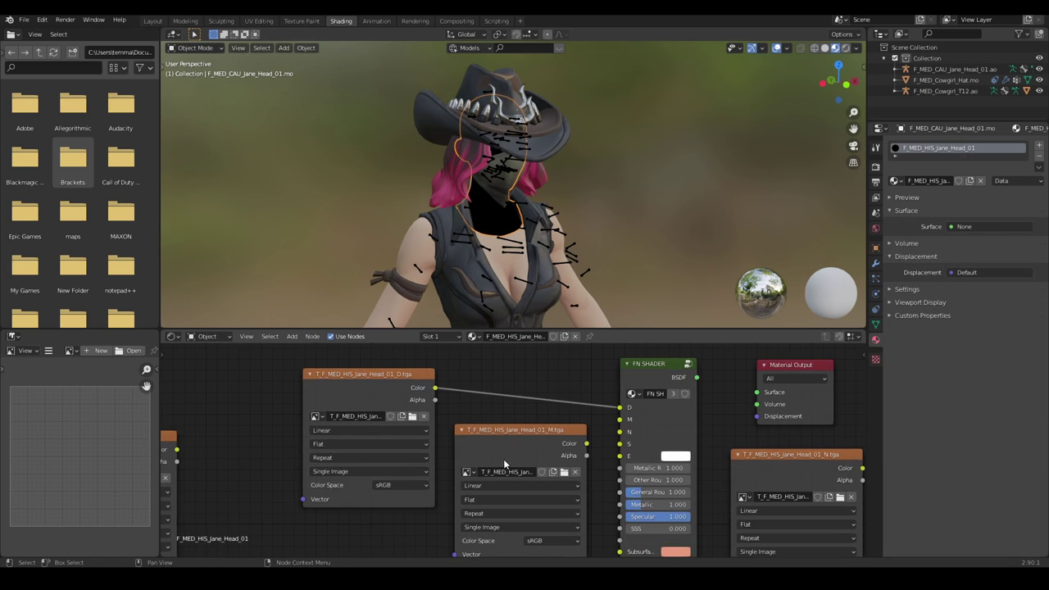
{"action": "left_click_drag", "start_coordinate": [510, 431], "coordinate": [328, 504]}
{"action": "left_click_drag", "start_coordinate": [176, 450], "coordinate": [620, 433]}
{"action": "middle_click_drag", "start_coordinate": [852, 496], "coordinate": [729, 460]}
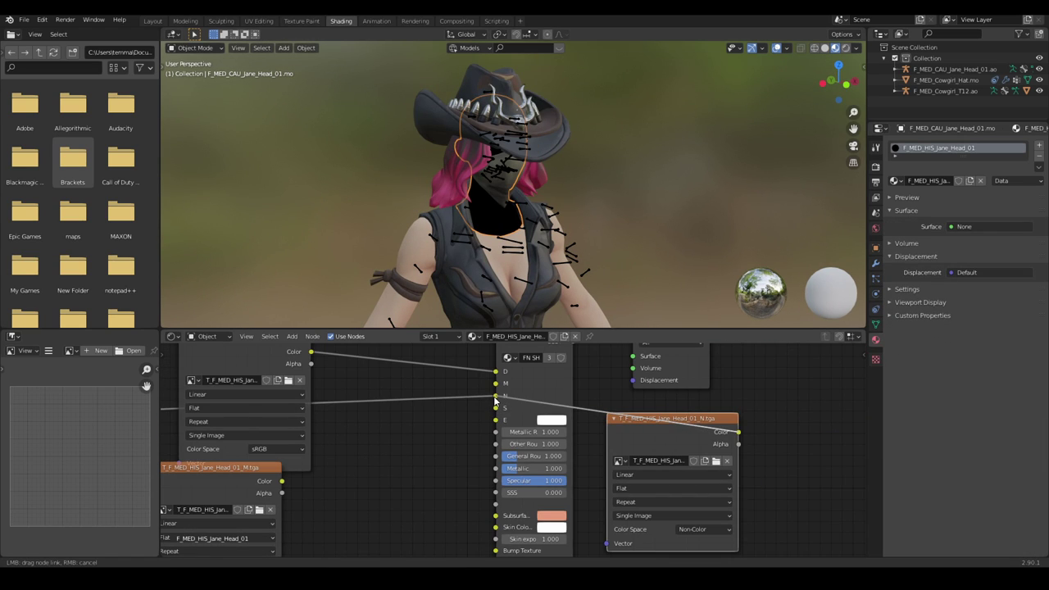
{"action": "scroll", "coordinate": [525, 423], "scroll_direction": "down", "scroll_amount": 3}
{"action": "middle_click_drag", "start_coordinate": [260, 435], "coordinate": [368, 416]}
{"action": "left_click_drag", "start_coordinate": [333, 405], "coordinate": [634, 402]}
{"action": "left_click_drag", "start_coordinate": [490, 451], "coordinate": [634, 385]}
{"action": "left_click", "coordinate": [660, 359], "text": "ctrl+shift"}
{"action": "scroll", "coordinate": [661, 164], "scroll_direction": "up", "scroll_amount": 4}
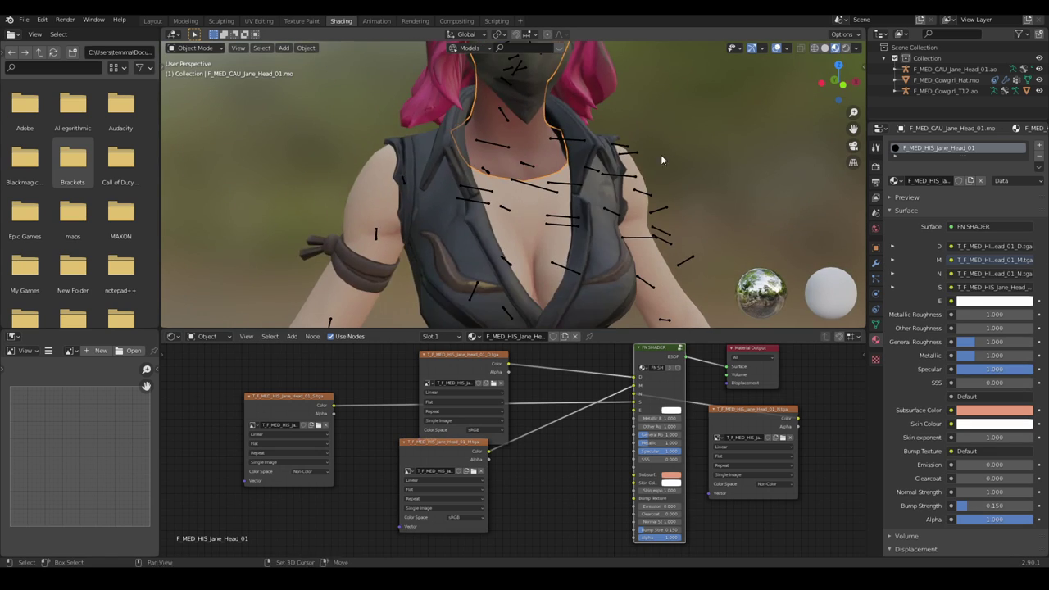
Step: Change the Skin Colour of the body mesh's F_MED_CowGirl_Body material to a dusky greyish pink
{"action": "scroll", "coordinate": [661, 154], "scroll_direction": "down", "scroll_amount": 5}
{"action": "middle_click_drag", "start_coordinate": [656, 160], "coordinate": [587, 203]}
{"action": "left_click", "coordinate": [587, 204]}
{"action": "scroll", "coordinate": [688, 194], "scroll_direction": "up", "scroll_amount": 5}
{"action": "left_click", "coordinate": [645, 190]}
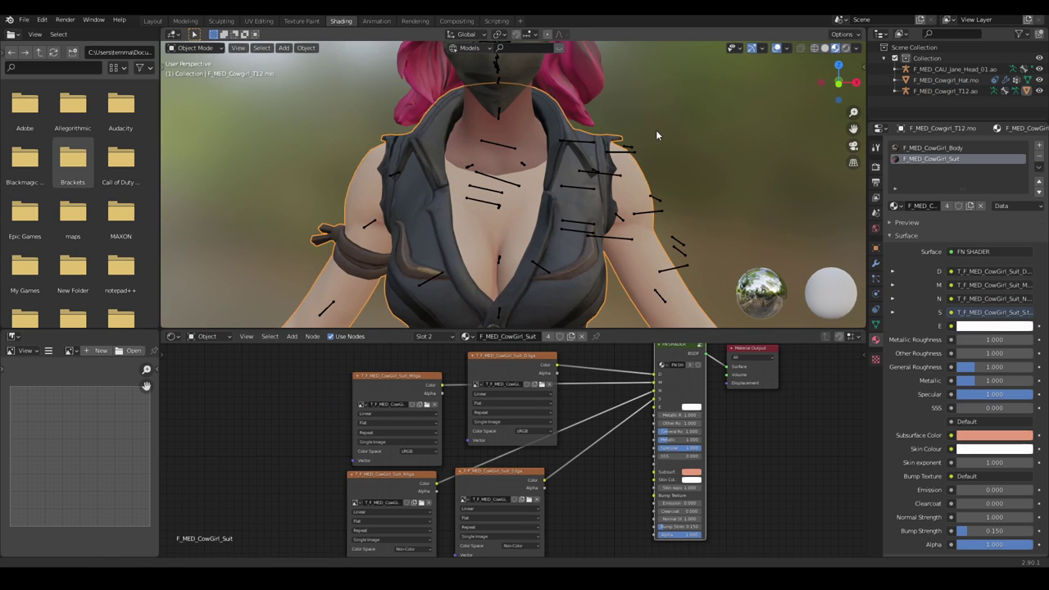
{"action": "scroll", "coordinate": [657, 131], "scroll_direction": "down", "scroll_amount": 1}
{"action": "left_click", "coordinate": [910, 148]}
{"action": "scroll", "coordinate": [459, 434], "scroll_direction": "down", "scroll_amount": 3}
{"action": "scroll", "coordinate": [574, 459], "scroll_direction": "up", "scroll_amount": 7}
{"action": "scroll", "coordinate": [623, 238], "scroll_direction": "down", "scroll_amount": 5}
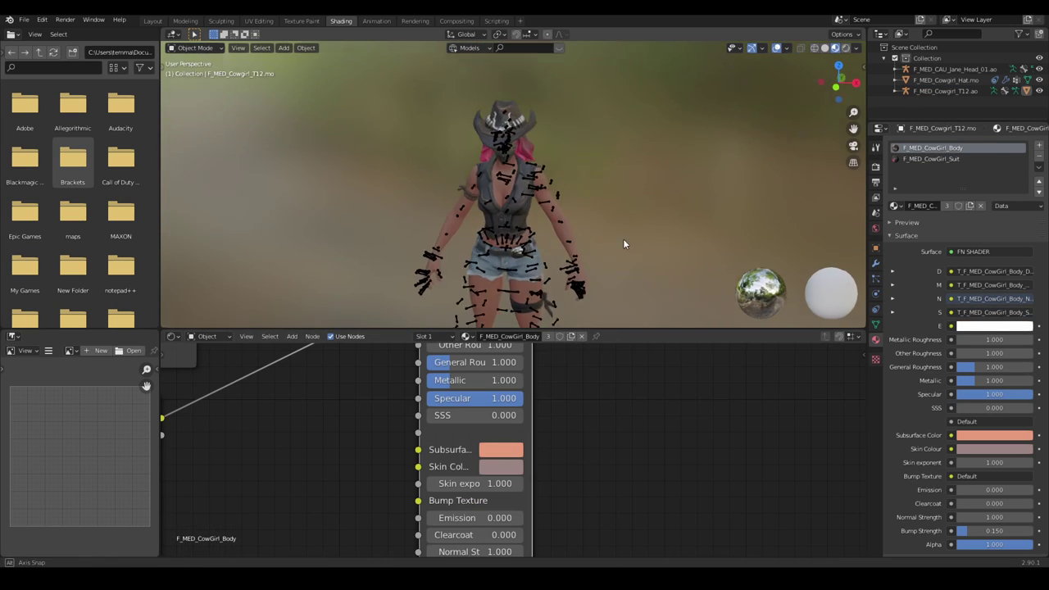
Step: Save the Blender project and open the file importer in the Layout workspace
{"action": "middle_click_drag", "start_coordinate": [624, 238], "coordinate": [574, 234]}
{"action": "key", "text": "ctrl+s"}
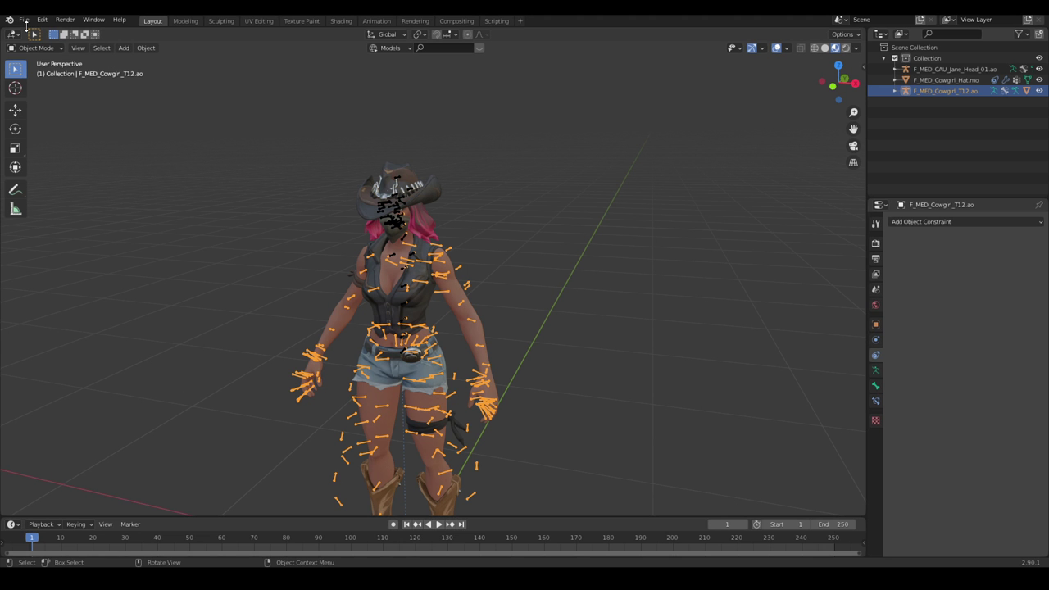
{"action": "left_click", "coordinate": [25, 20]}
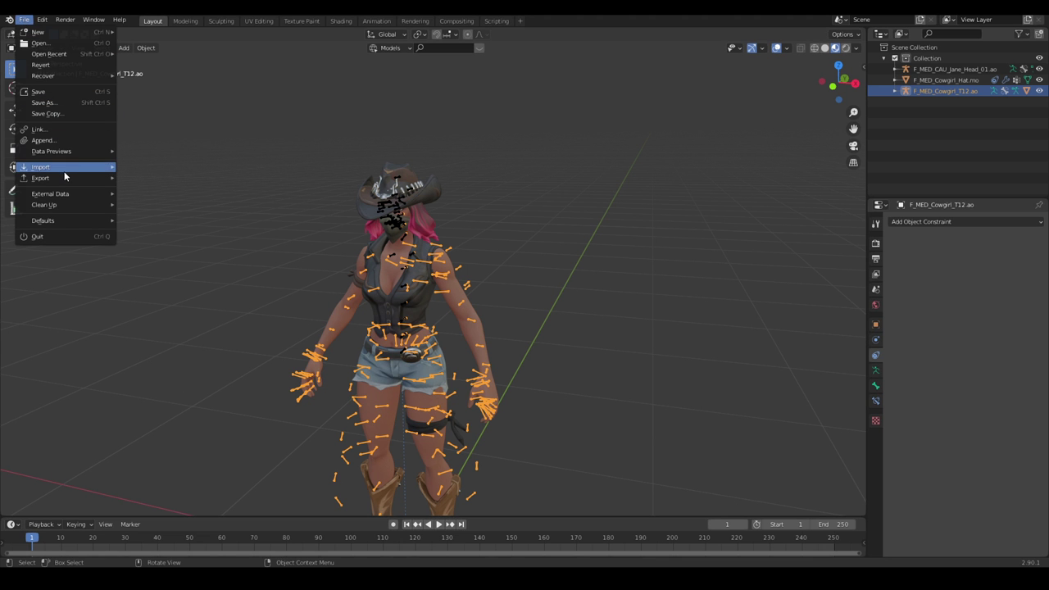
{"action": "mouse_move", "coordinate": [63, 174]}
{"action": "left_click", "coordinate": [139, 298]}
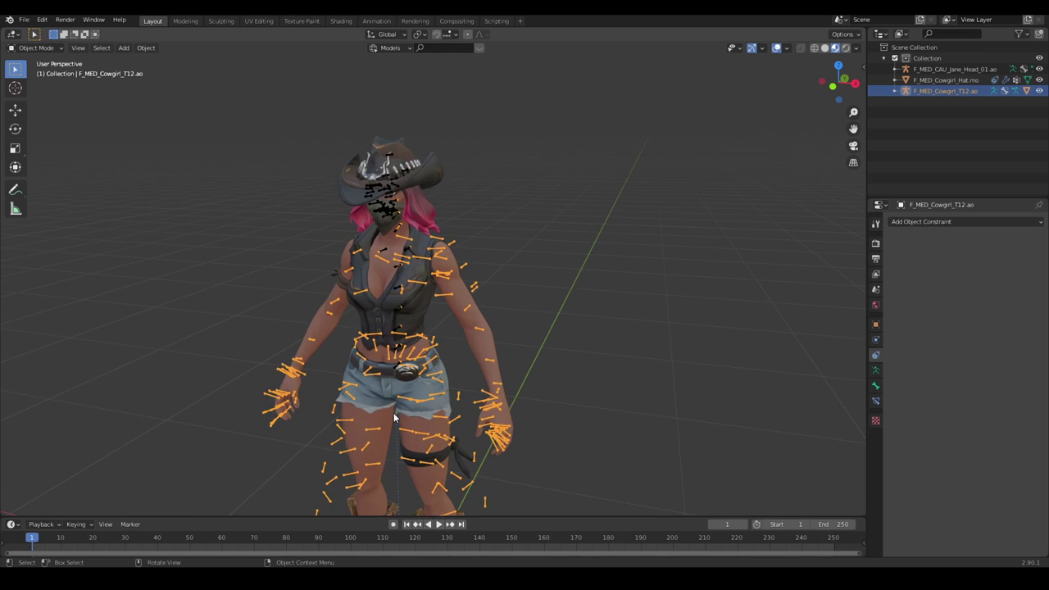
Step: Select the dyn_breast_l bone of the F_MED_Cowgirl_T12.ao armature in Pose Mode and open the preferences
{"action": "middle_click_drag", "start_coordinate": [492, 385], "coordinate": [416, 328]}
{"action": "key", "text": "Tab"}
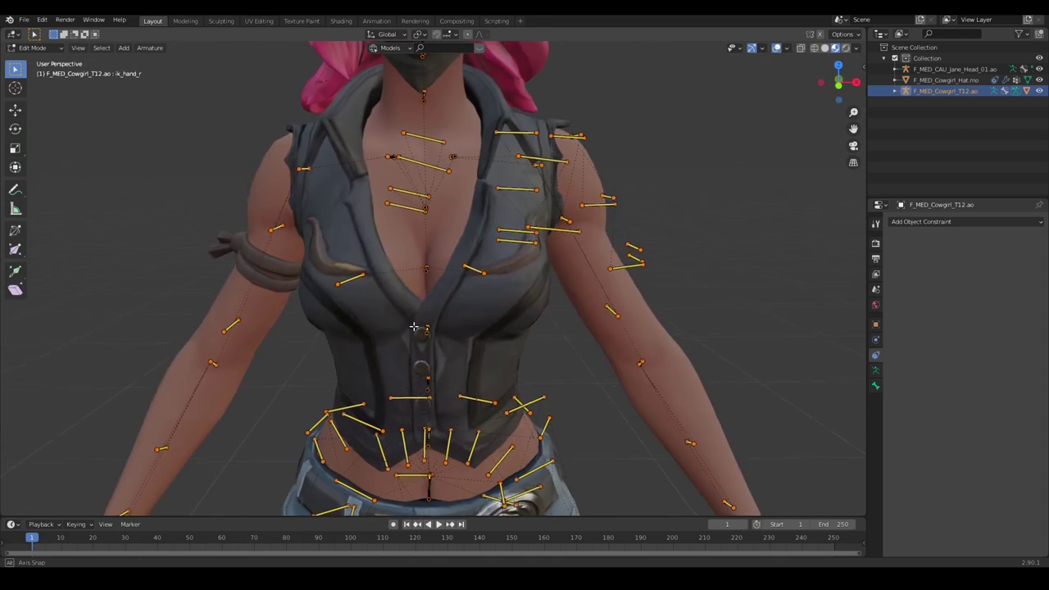
{"action": "key", "text": "Tab"}
{"action": "key", "text": "g"}
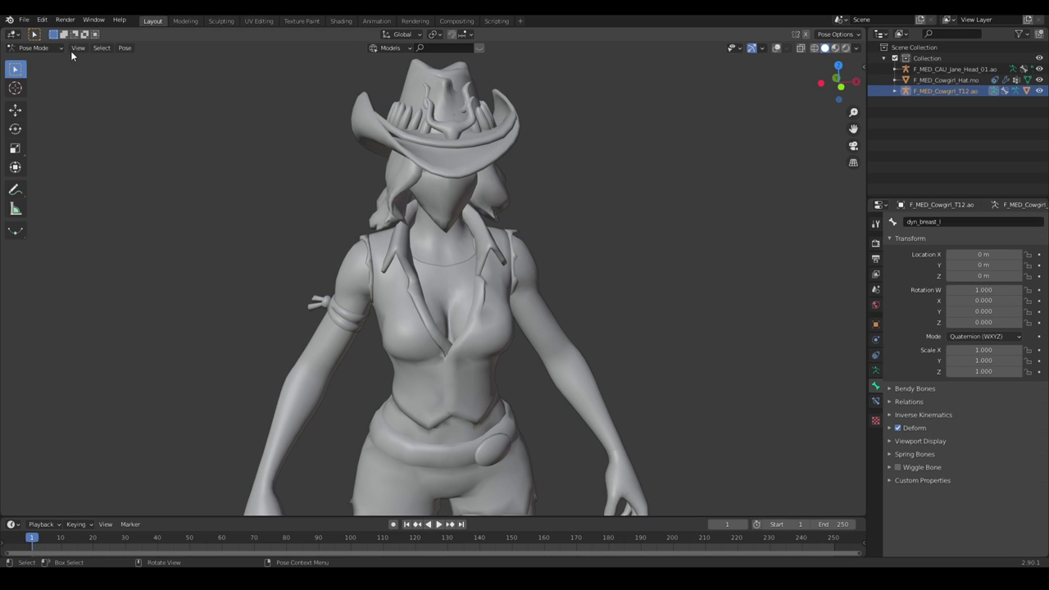
{"action": "left_click", "coordinate": [43, 18]}
{"action": "left_click", "coordinate": [66, 159]}
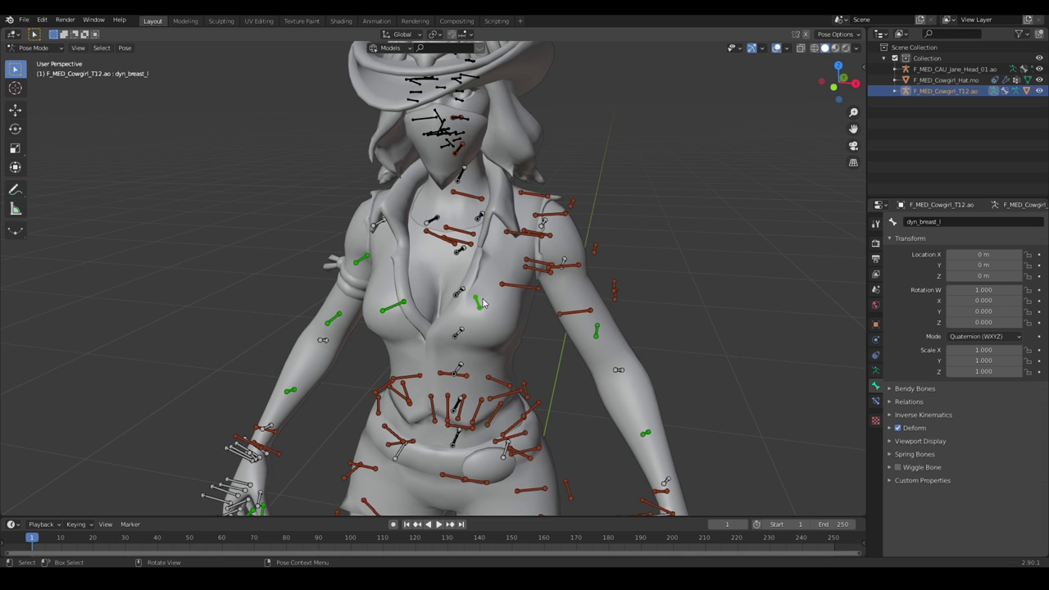
Step: Enable Wiggle Bone on the dyn_breast_l bone and expand its wiggle settings
{"action": "middle_click_drag", "start_coordinate": [475, 354], "coordinate": [524, 345]}
{"action": "middle_click_drag", "start_coordinate": [632, 362], "coordinate": [656, 373]}
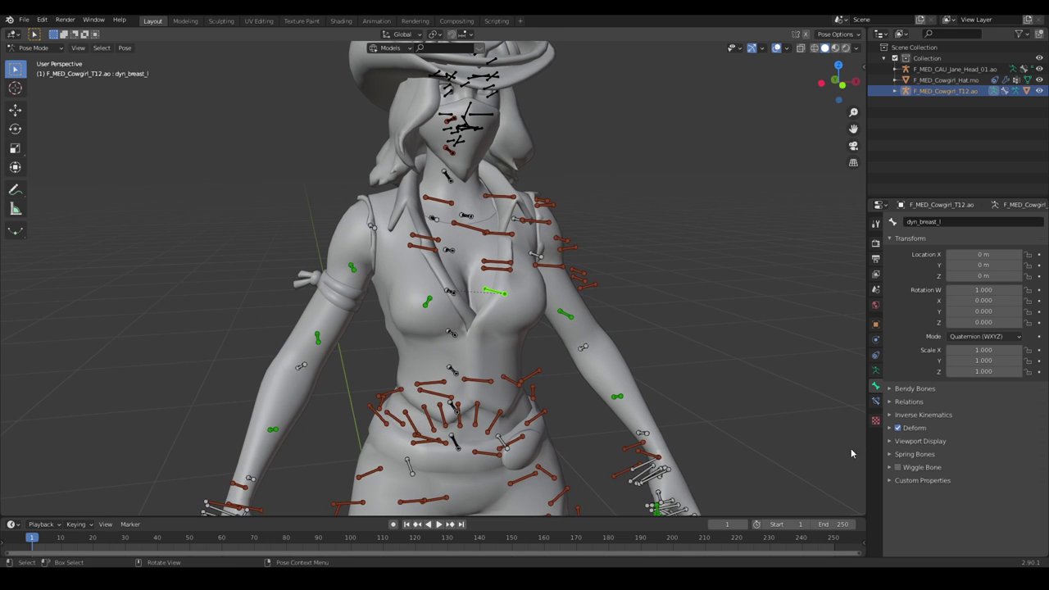
{"action": "scroll", "coordinate": [533, 297], "scroll_direction": "up", "scroll_amount": 6}
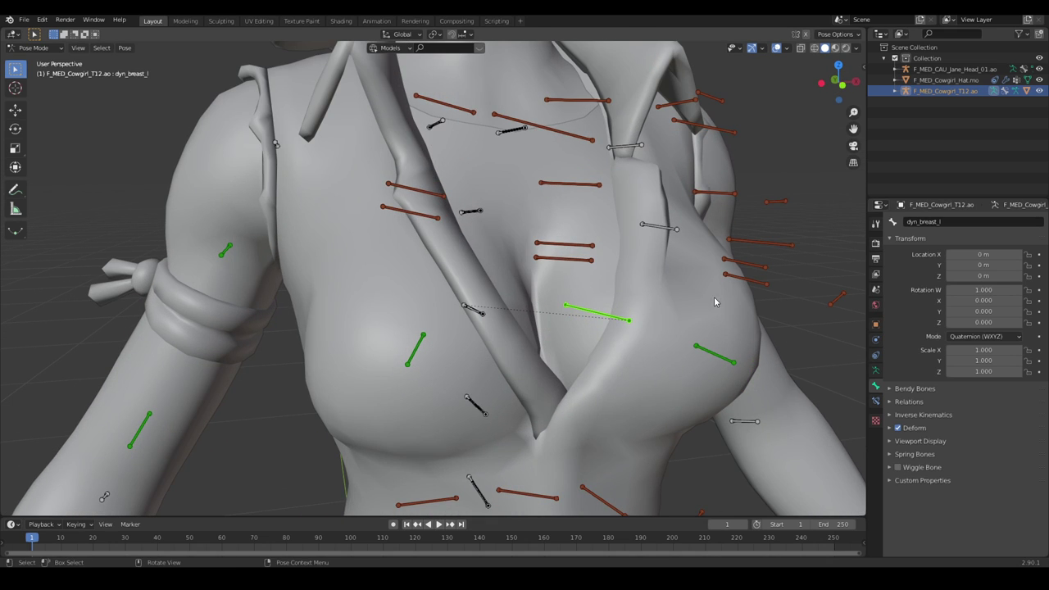
{"action": "scroll", "coordinate": [714, 303], "scroll_direction": "down", "scroll_amount": 5}
{"action": "middle_click_drag", "start_coordinate": [478, 344], "coordinate": [867, 480]}
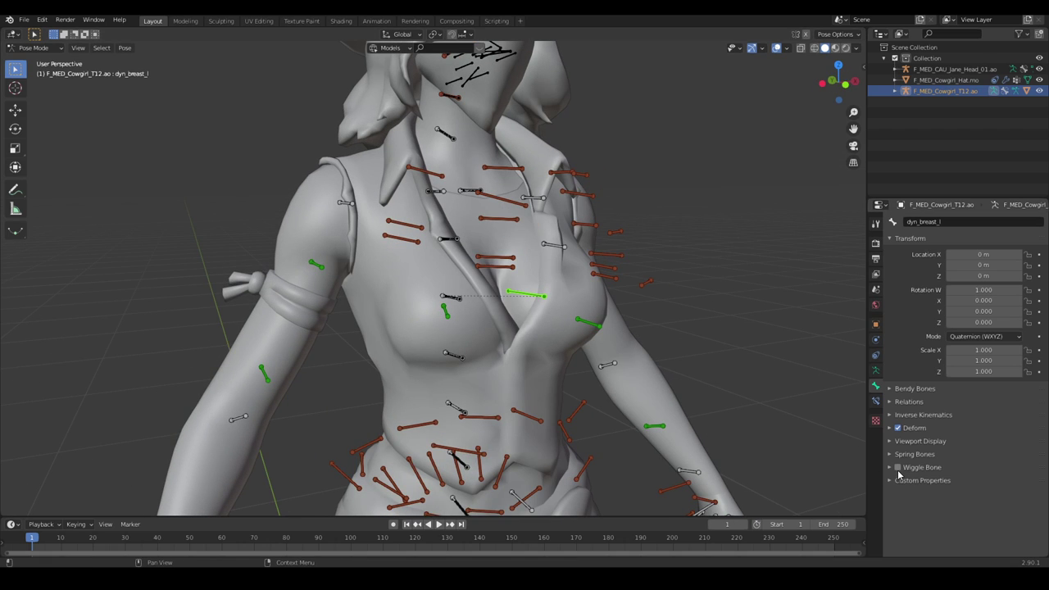
{"action": "left_click", "coordinate": [899, 468]}
{"action": "middle_click_drag", "start_coordinate": [738, 345], "coordinate": [374, 307]}
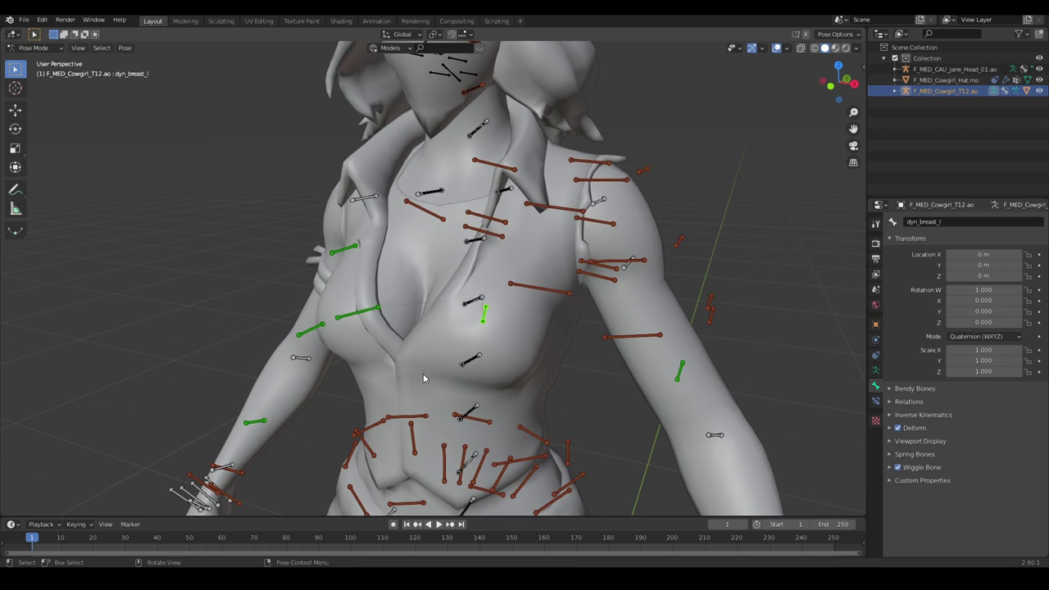
{"action": "left_click", "coordinate": [891, 468]}
Step: Play the timeline and move the spine_03 bone around to test the chest bones' wiggle
{"action": "middle_click_drag", "start_coordinate": [726, 414], "coordinate": [555, 373]}
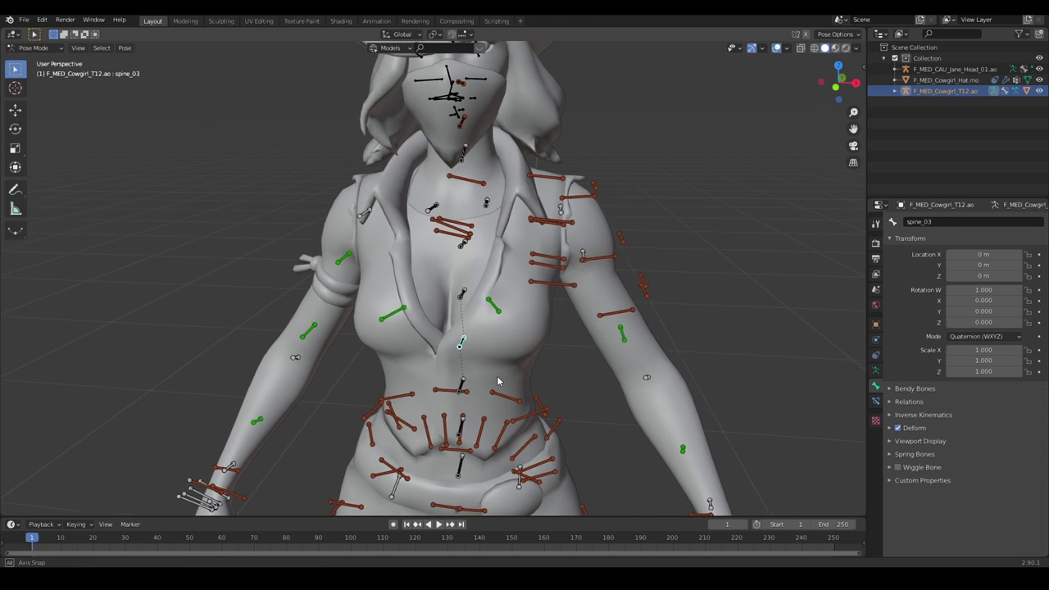
{"action": "key", "text": "space"}
{"action": "key", "text": "g"}
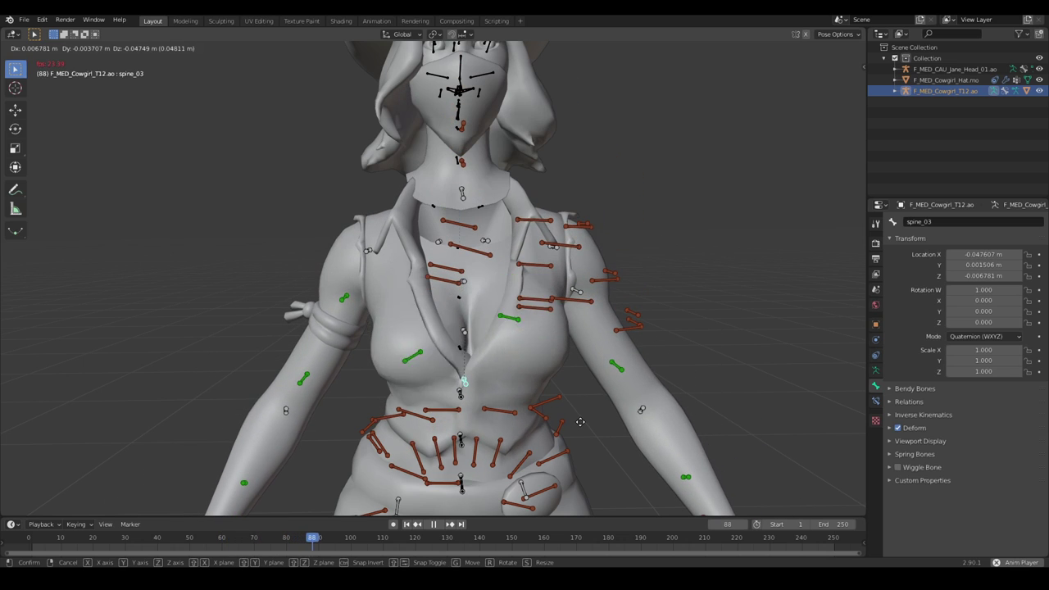
{"action": "left_click", "coordinate": [578, 372]}
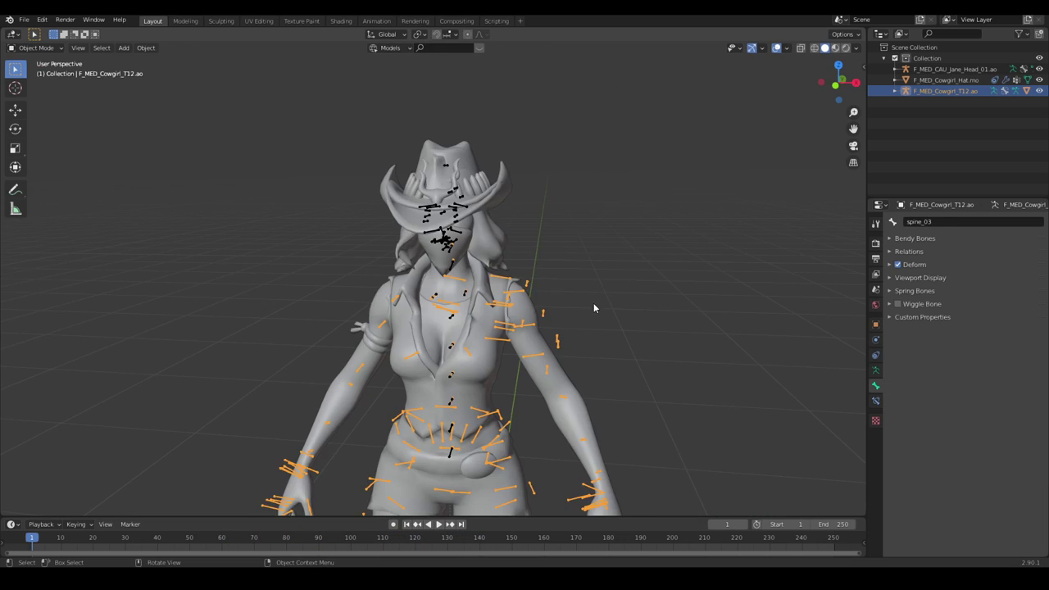
Step: Import an animation onto the F_MED_Cowgirl_T12.ao armature and view its playback
{"action": "scroll", "coordinate": [594, 308], "scroll_direction": "down", "scroll_amount": 3}
{"action": "left_click", "coordinate": [24, 20]}
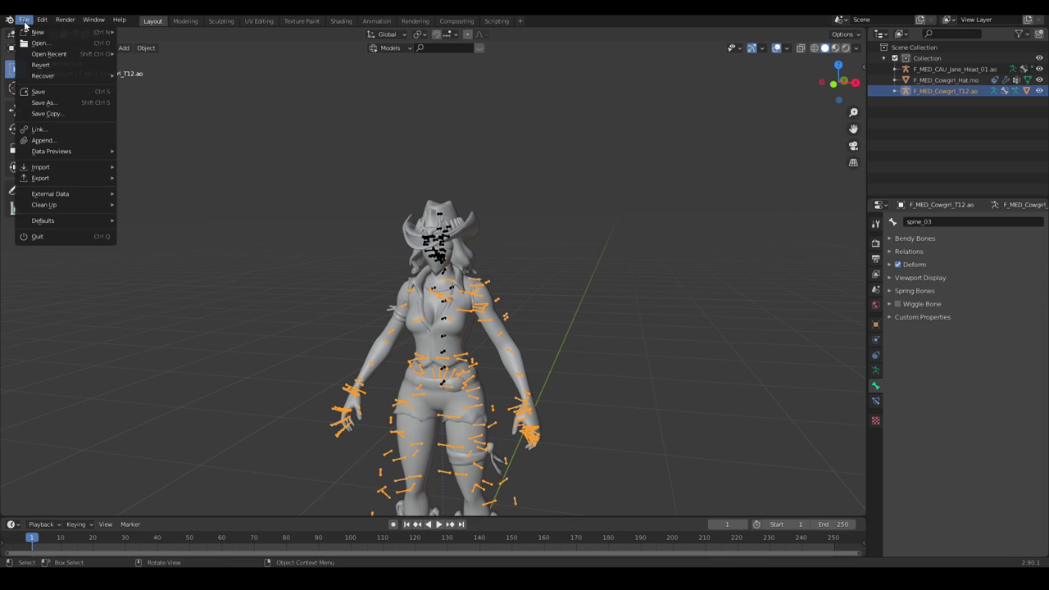
{"action": "mouse_move", "coordinate": [67, 171]}
{"action": "left_click", "coordinate": [164, 286]}
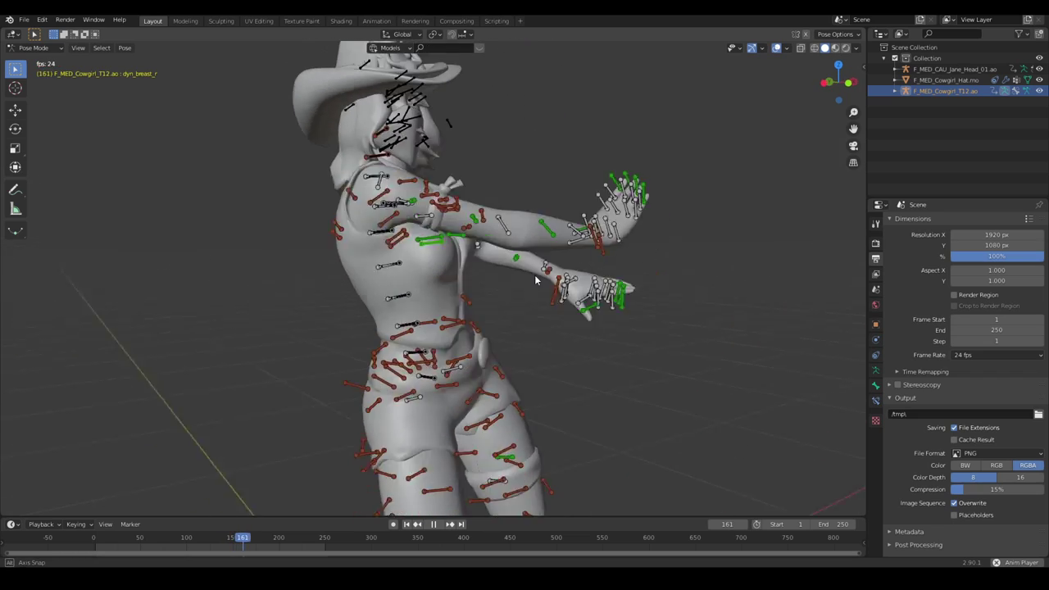
{"action": "middle_click_drag", "start_coordinate": [536, 276], "coordinate": [492, 271]}
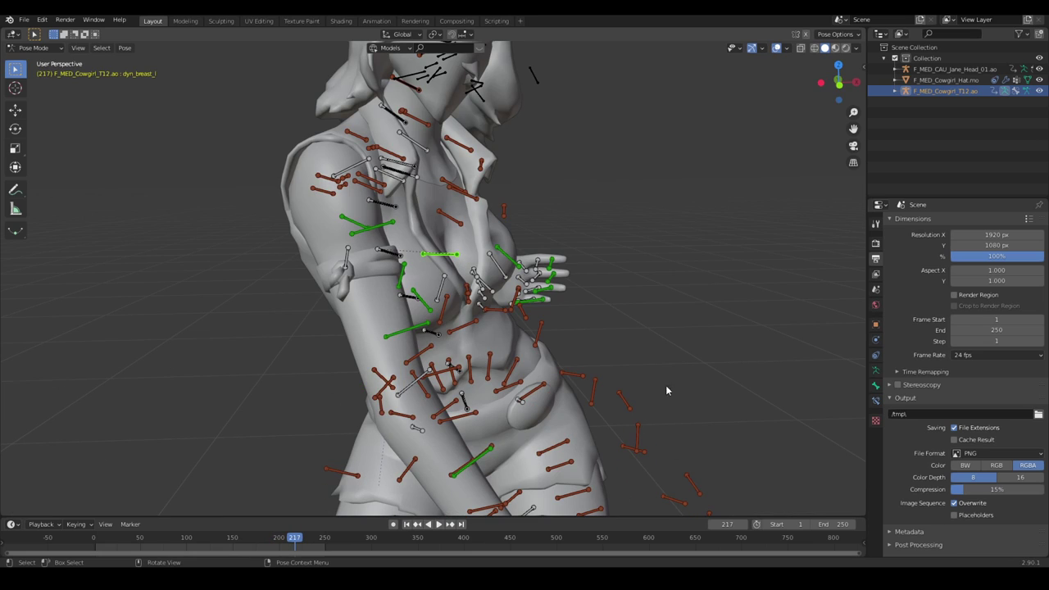
Step: Open the Wiggle Bone settings of the chest bone and examine its motion during animation playback, with and without viewport overlays
{"action": "left_click", "coordinate": [875, 386]}
{"action": "scroll", "coordinate": [988, 436], "scroll_direction": "down", "scroll_amount": 4}
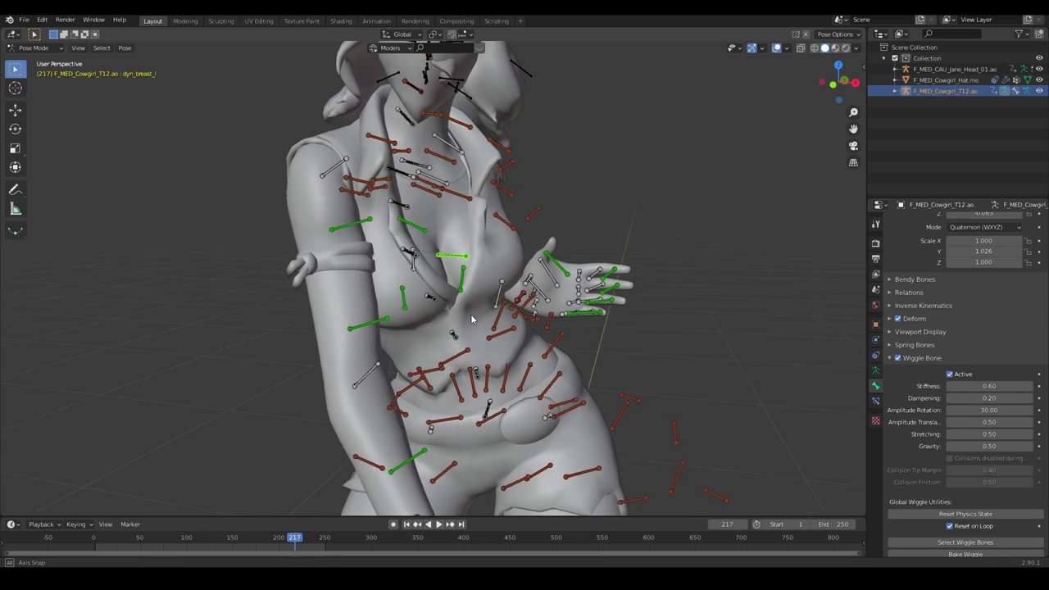
{"action": "double_click", "coordinate": [975, 392]}
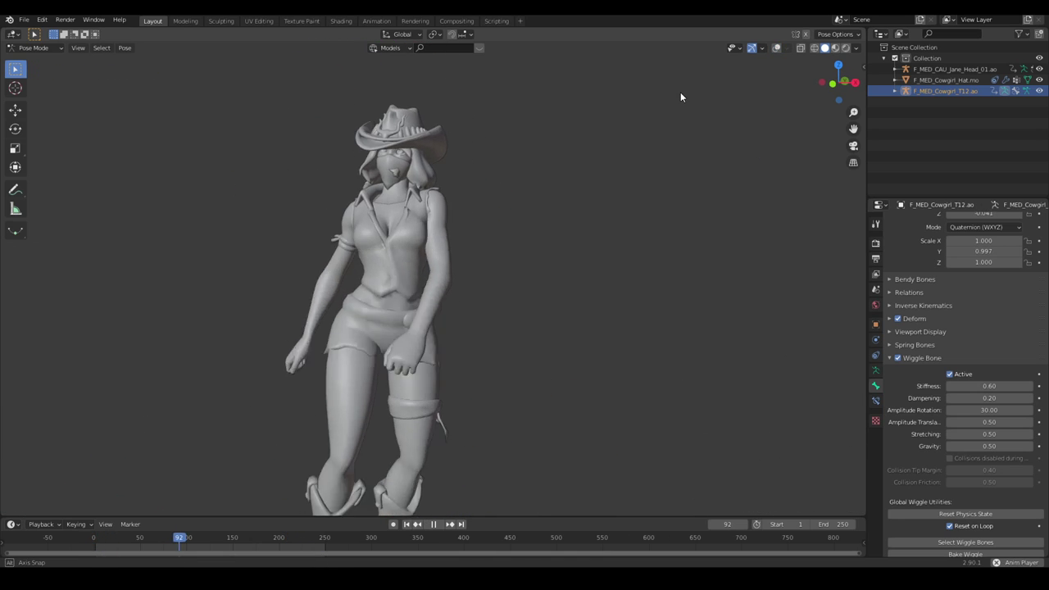
{"action": "middle_click_drag", "start_coordinate": [674, 95], "coordinate": [706, 96]}
{"action": "scroll", "coordinate": [472, 230], "scroll_direction": "up", "scroll_amount": 3}
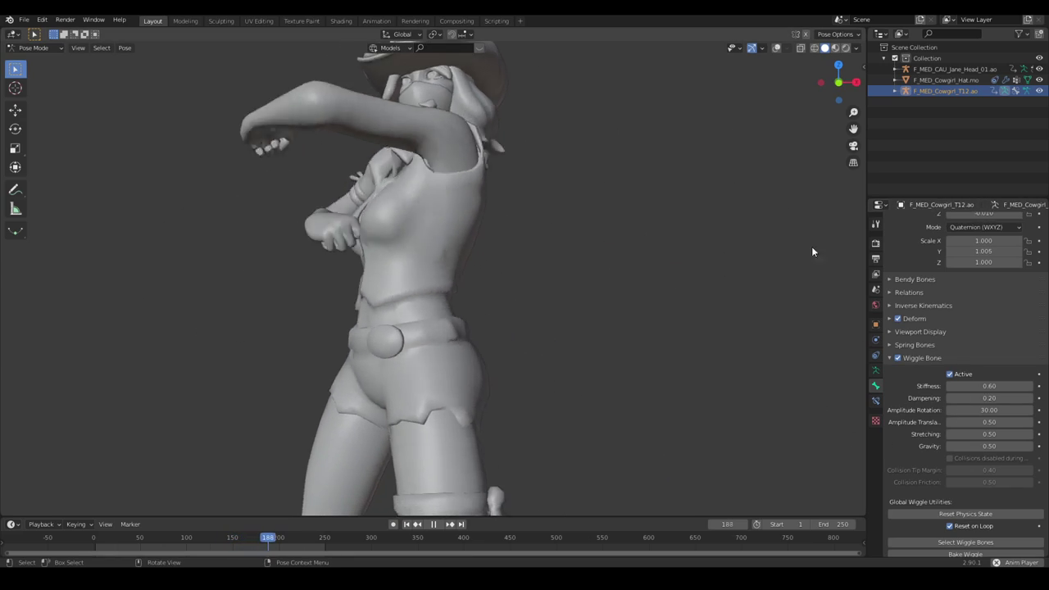
{"action": "left_click", "coordinate": [777, 48]}
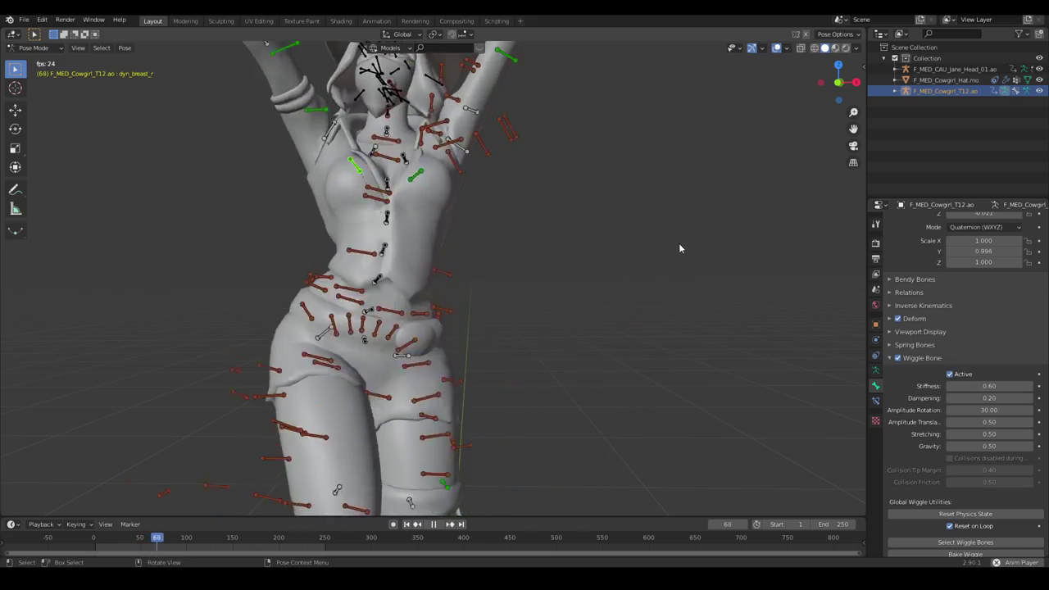
{"action": "scroll", "coordinate": [661, 244], "scroll_direction": "down", "scroll_amount": 3}
{"action": "middle_click_drag", "start_coordinate": [592, 260], "coordinate": [630, 268]}
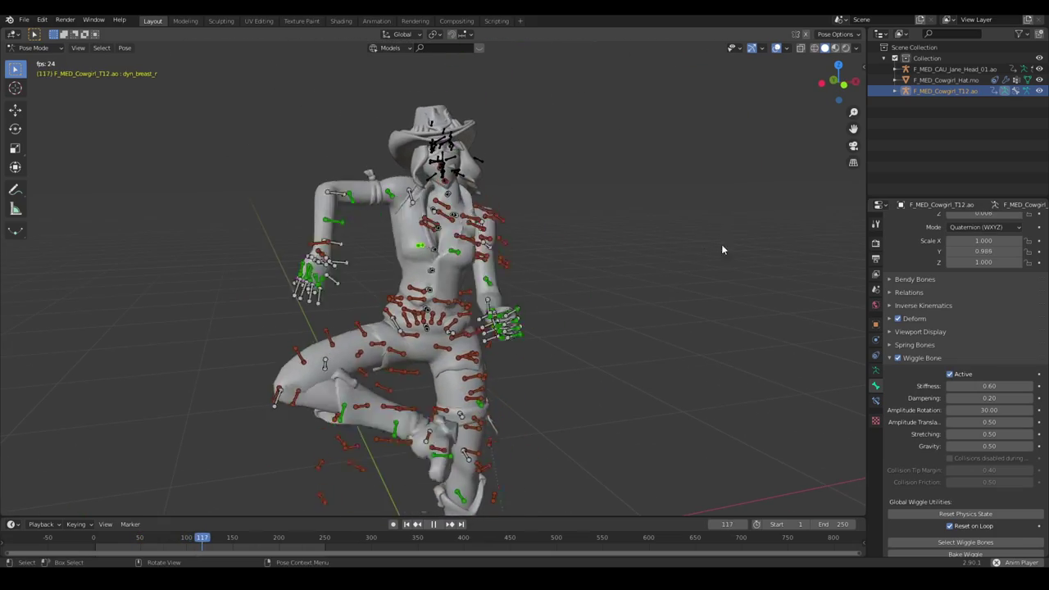
Step: Set the Wiggle Bone Stiffness of dyn_breast_r to 0.1 while the animation plays
{"action": "double_click", "coordinate": [1006, 386]}
{"action": "type", "text": "0.1"}
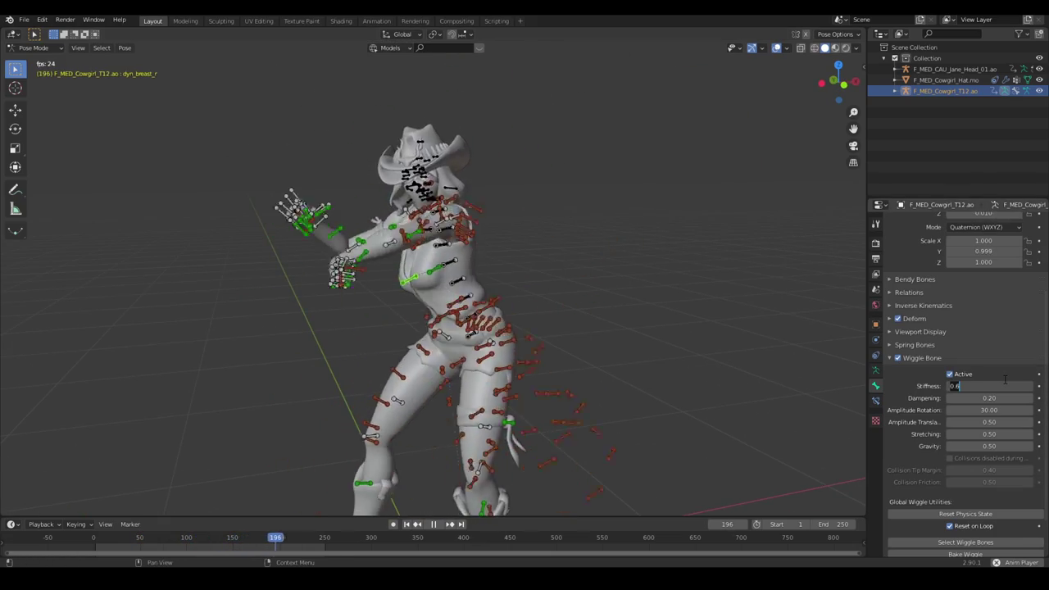
{"action": "key", "text": "Return"}
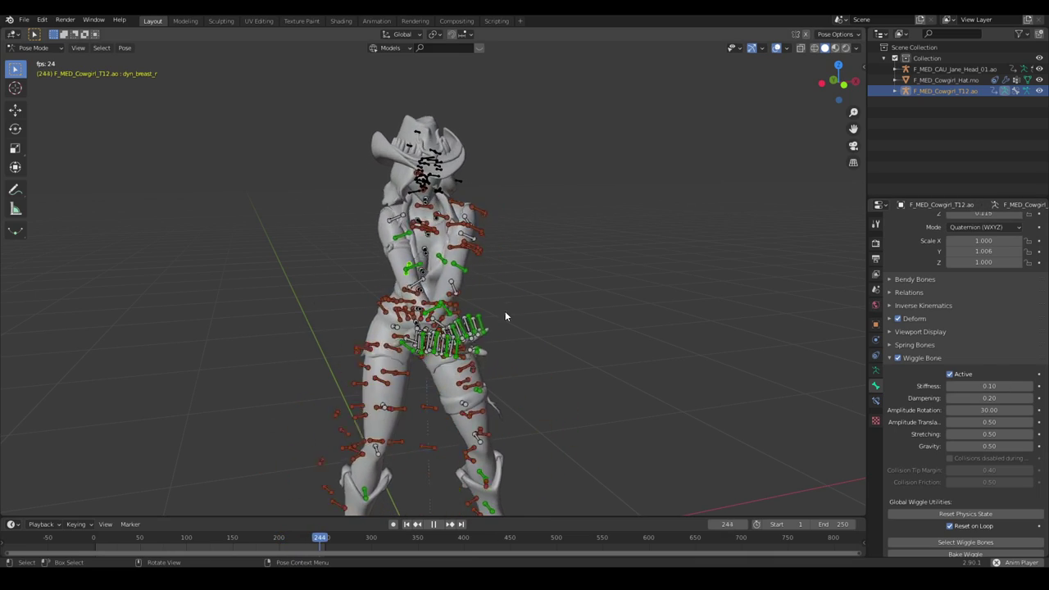
{"action": "scroll", "coordinate": [470, 260], "scroll_direction": "up", "scroll_amount": 3}
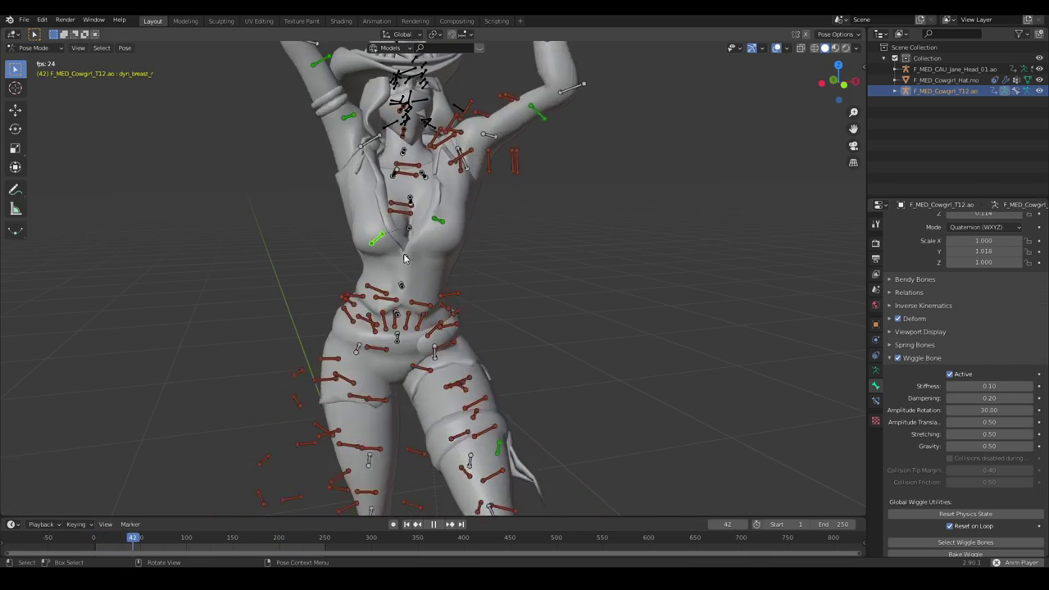
Step: Set the Wiggle Bone Stiffness of dyn_breast_r to 0.4 and replay the animation with viewport overlays toggled
{"action": "key", "text": "space"}
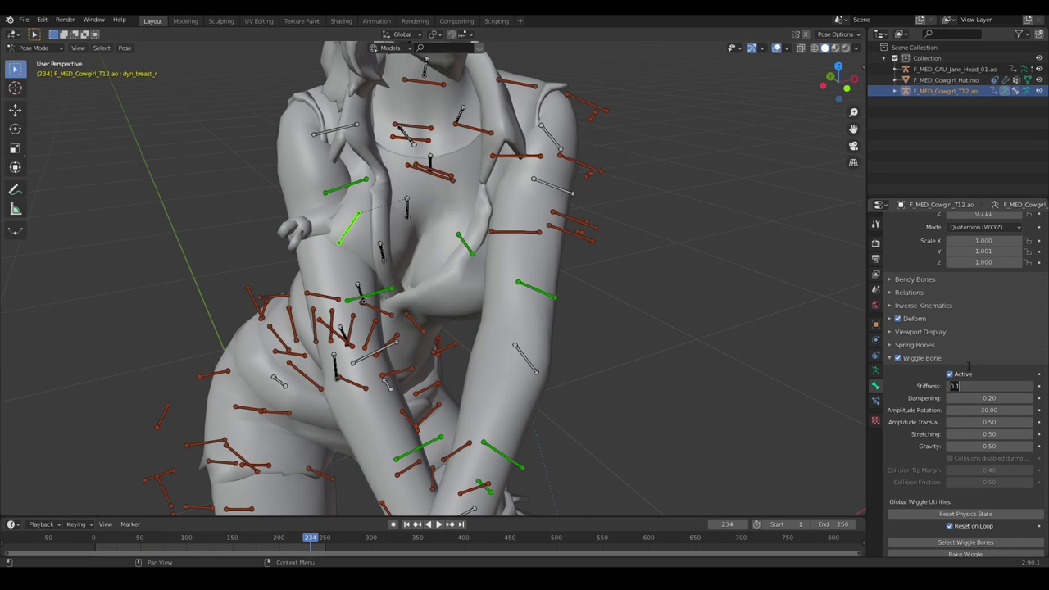
{"action": "key", "text": "space"}
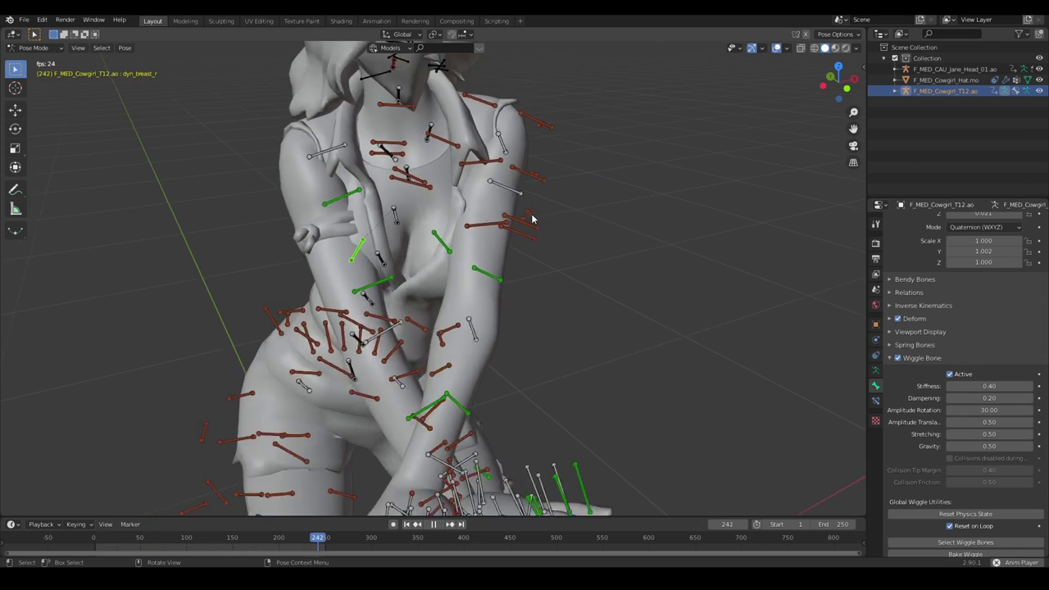
{"action": "key", "text": "shift+alt+z"}
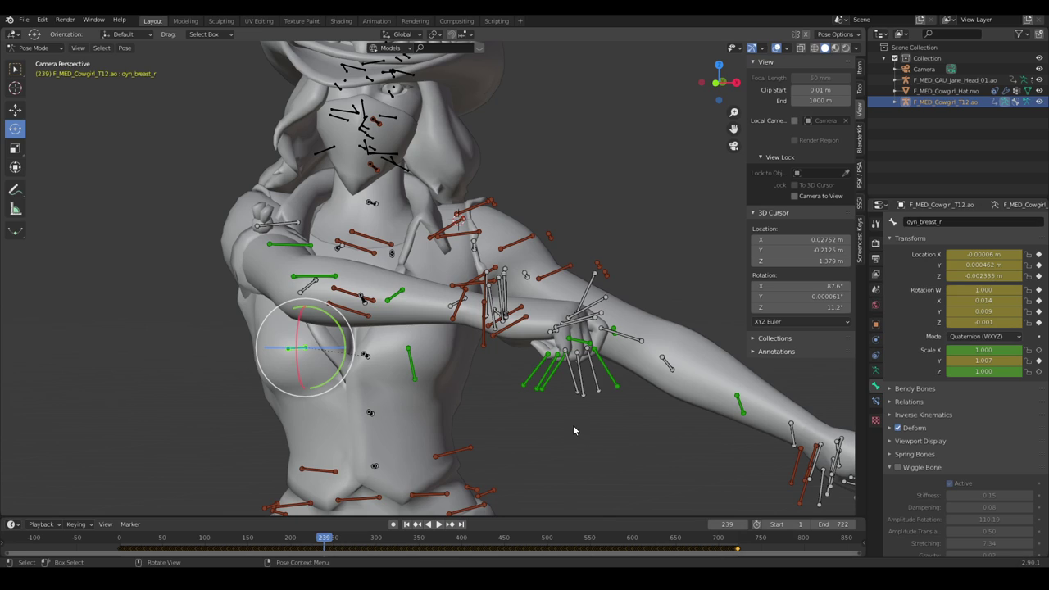
Step: Enable Additive Bake in the global wiggle utilities and select the dyn_breast_l bone
{"action": "scroll", "coordinate": [926, 438], "scroll_direction": "down", "scroll_amount": 5}
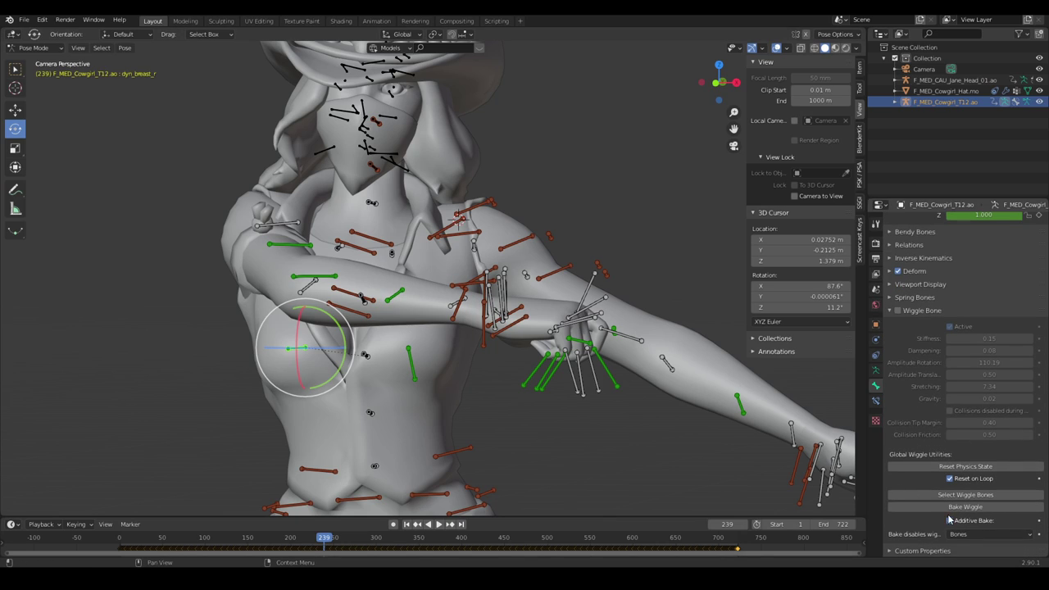
{"action": "left_click", "coordinate": [950, 521]}
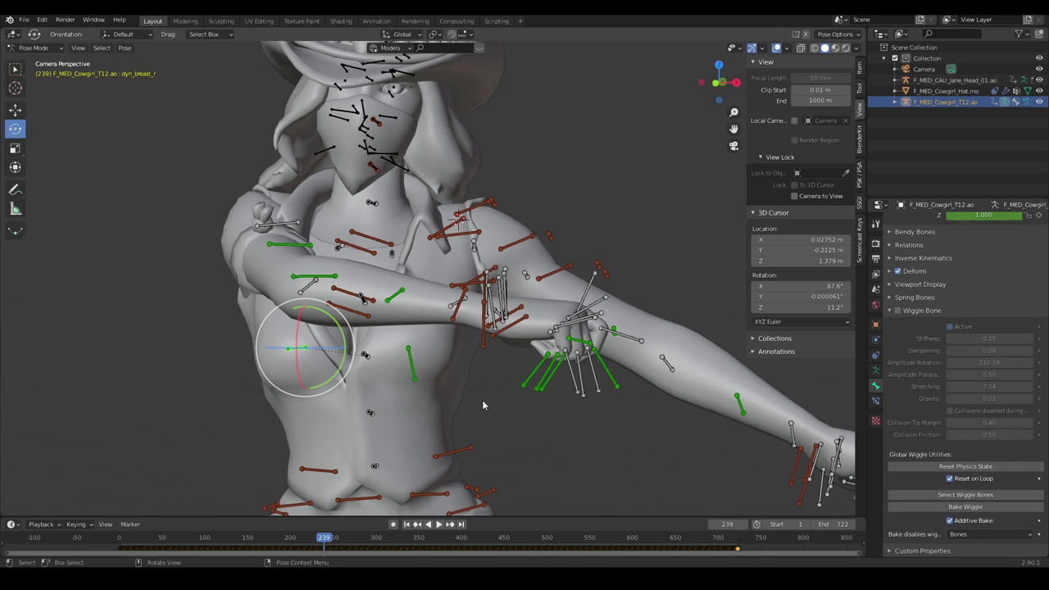
{"action": "left_click", "coordinate": [410, 366]}
{"action": "scroll", "coordinate": [424, 392], "scroll_direction": "down", "scroll_amount": 6}
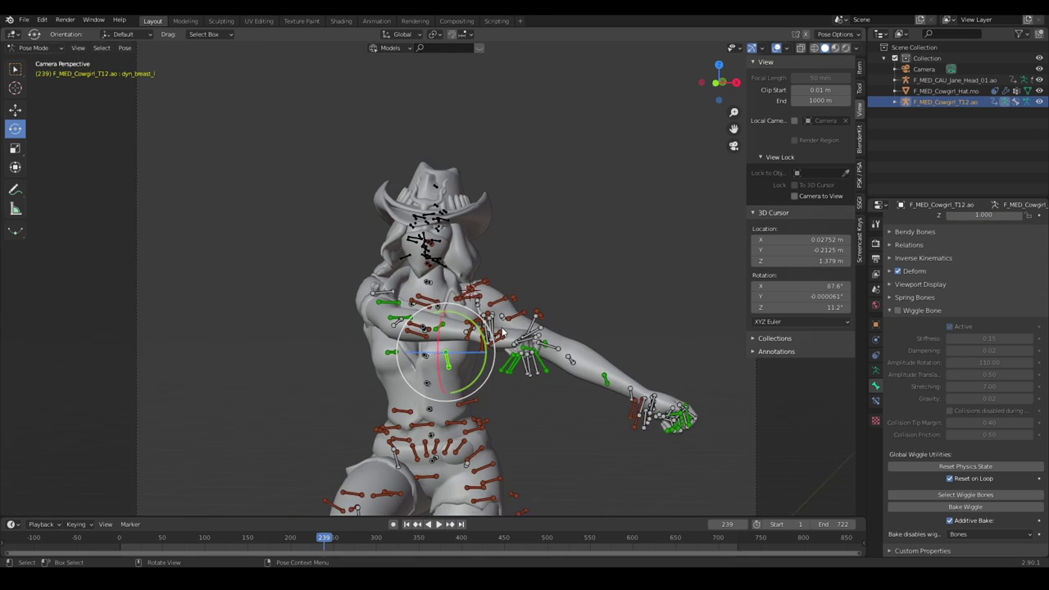